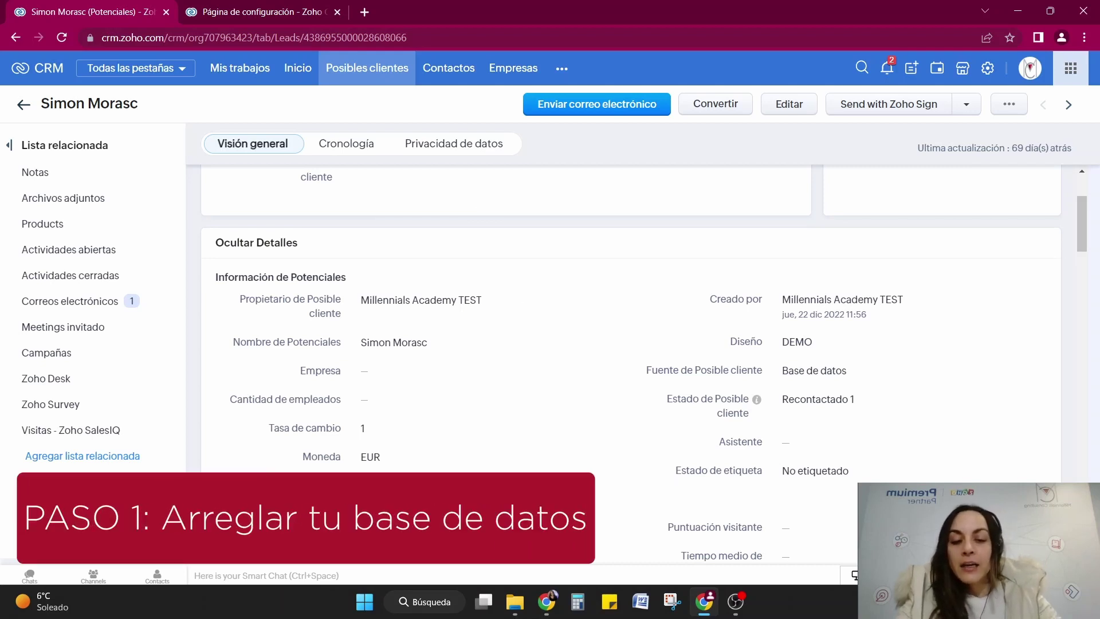
Step: Bring the Google Sheets lead template window in front of Zoho CRM
{"action": "left_click", "coordinate": [564, 541]}
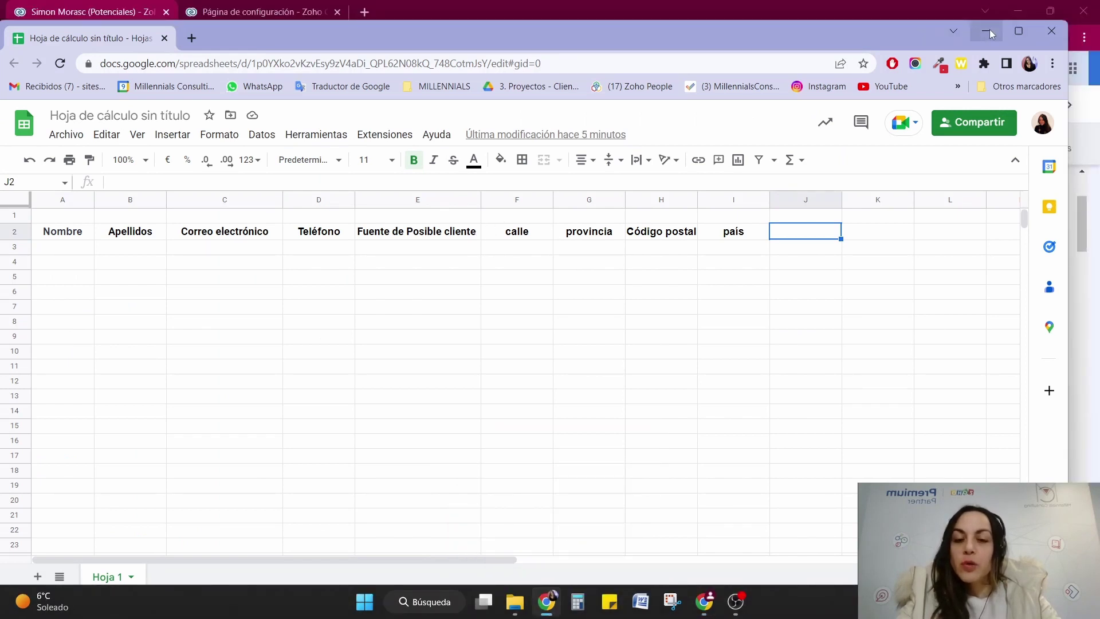
Step: Paste the CRM's Fuente de Posible cliente label into E2, undo it, and return to the lead record
{"action": "left_click", "coordinate": [393, 231]}
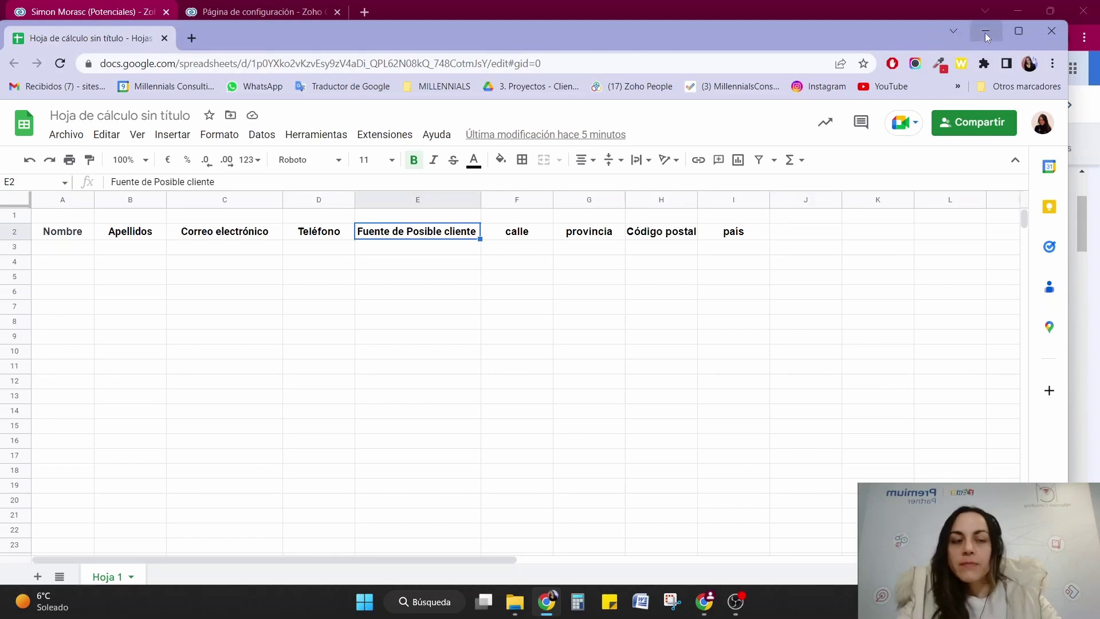
{"action": "left_click", "coordinate": [985, 31]}
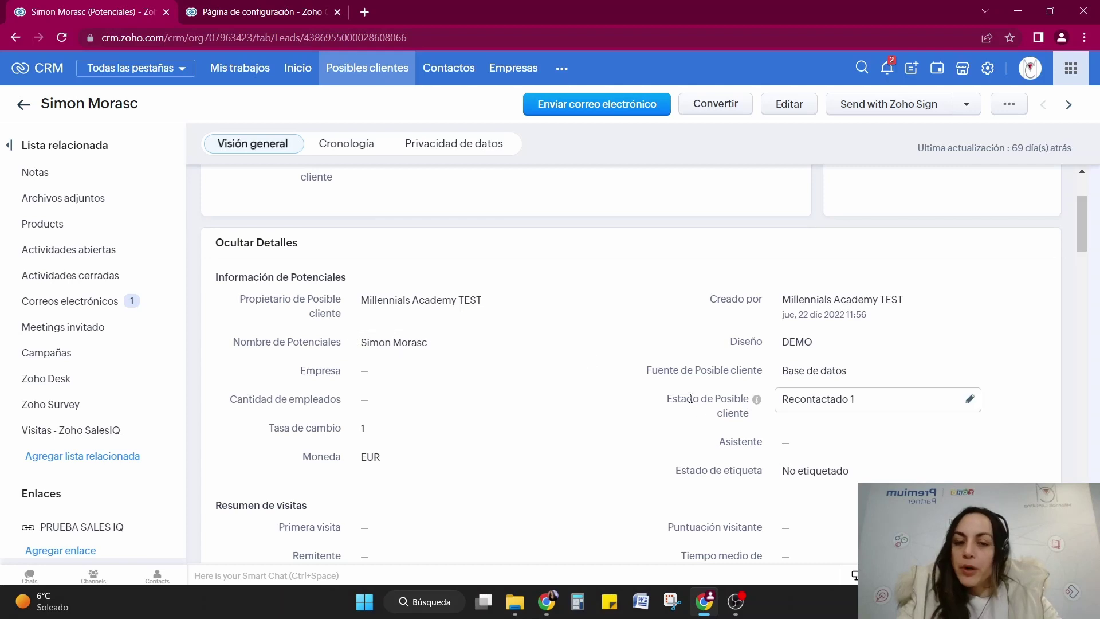
{"action": "left_click_drag", "start_coordinate": [648, 373], "coordinate": [771, 373]}
{"action": "key", "text": "ctrl+c"}
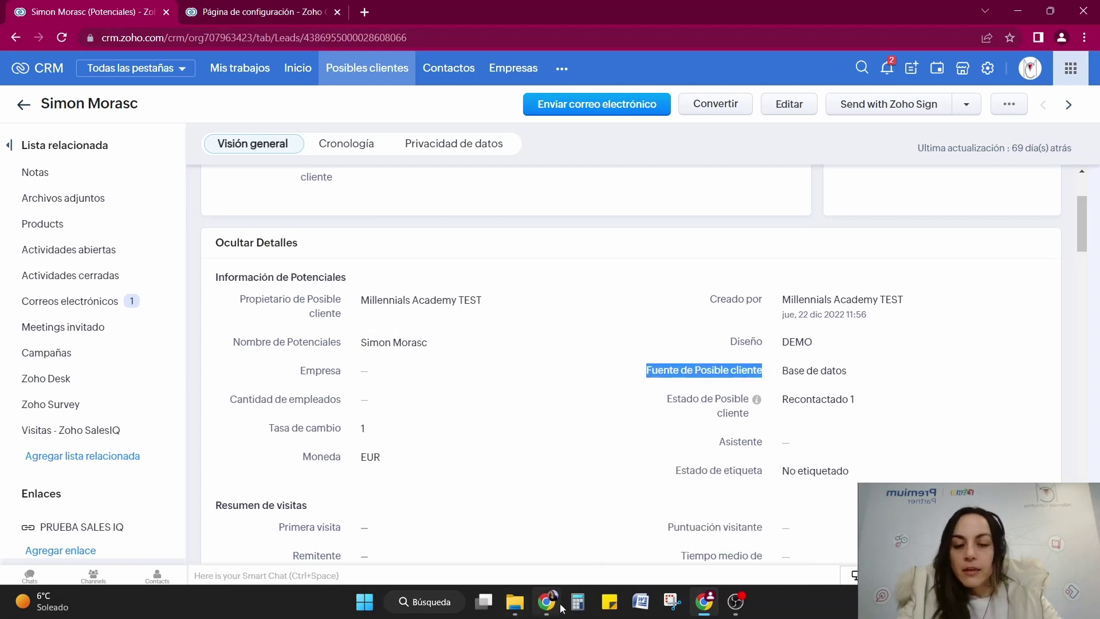
{"action": "left_click", "coordinate": [573, 530]}
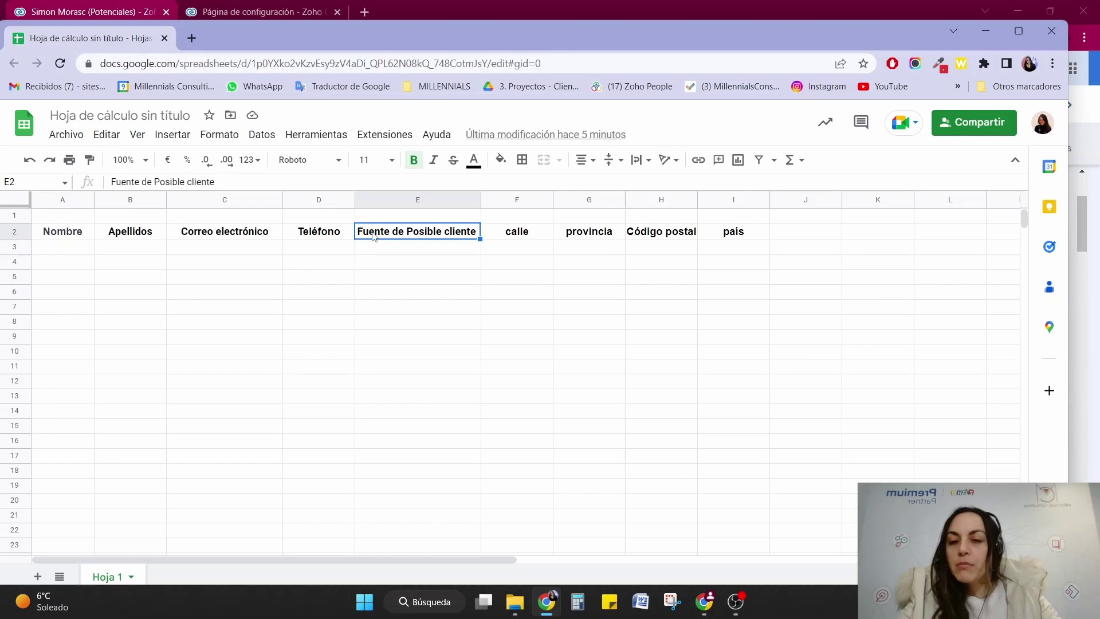
{"action": "key", "text": "ctrl+v"}
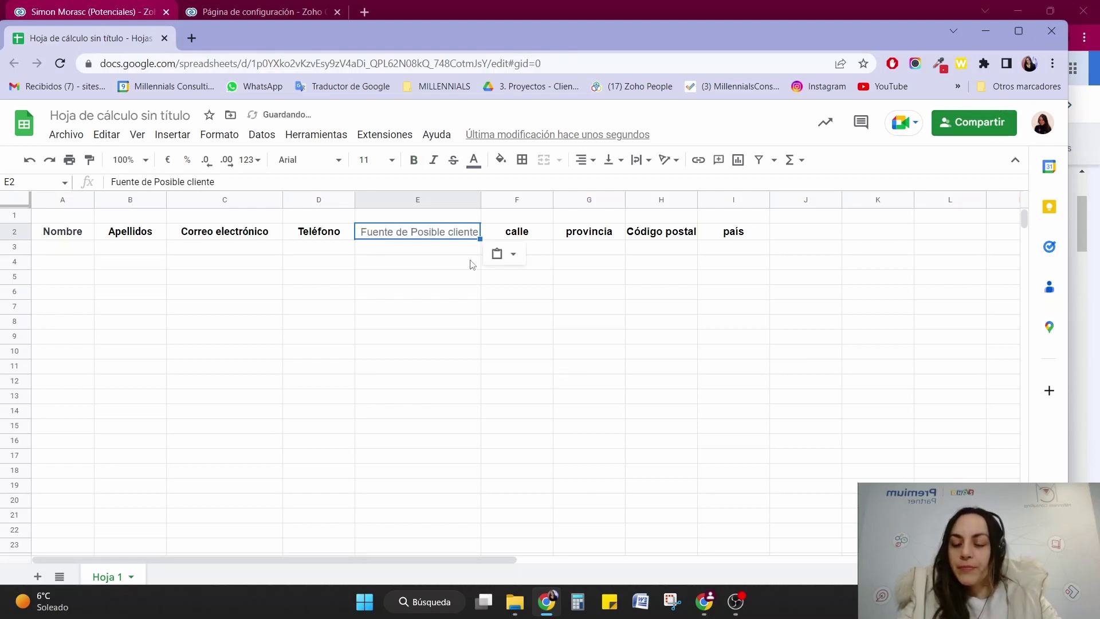
{"action": "key", "text": "ctrl+z"}
{"action": "left_click", "coordinate": [493, 277]}
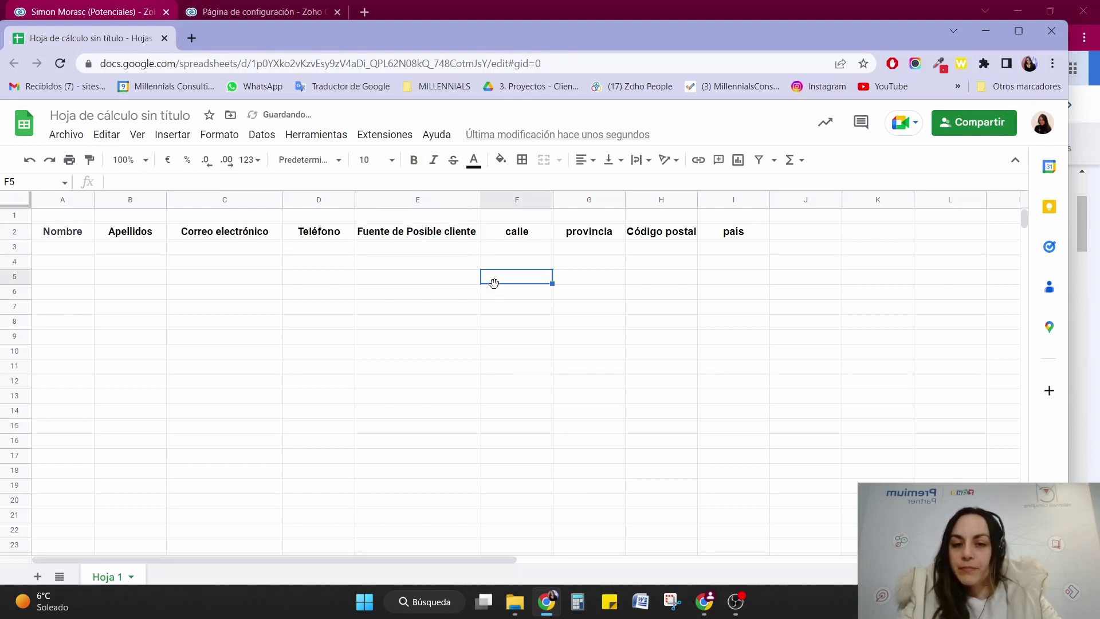
{"action": "key", "text": "alt+Tab"}
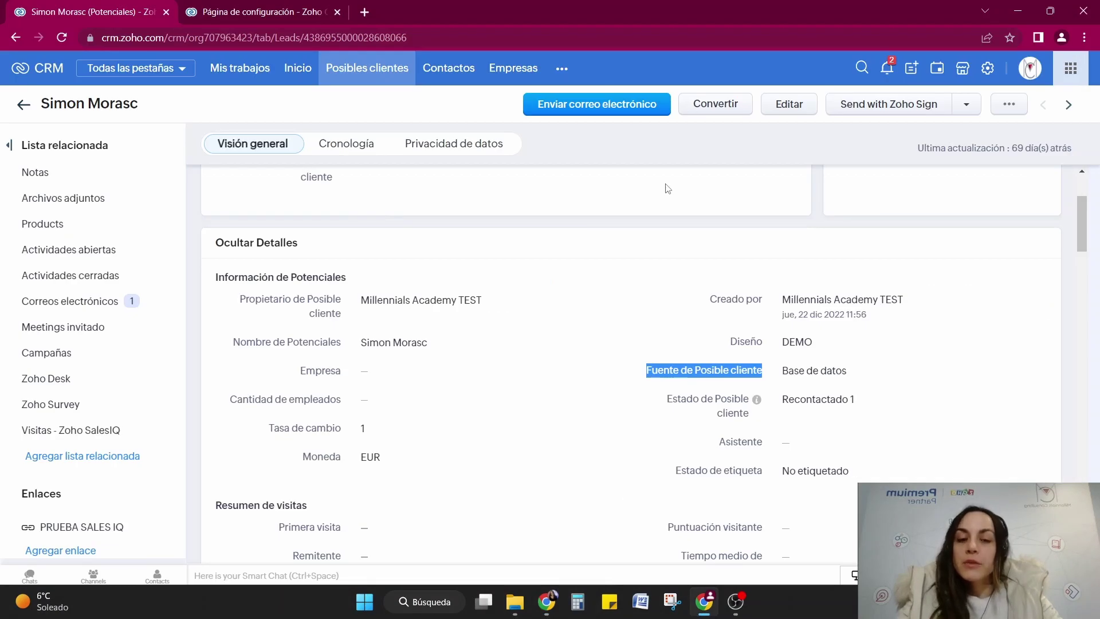
{"action": "mouse_move", "coordinate": [267, 242]}
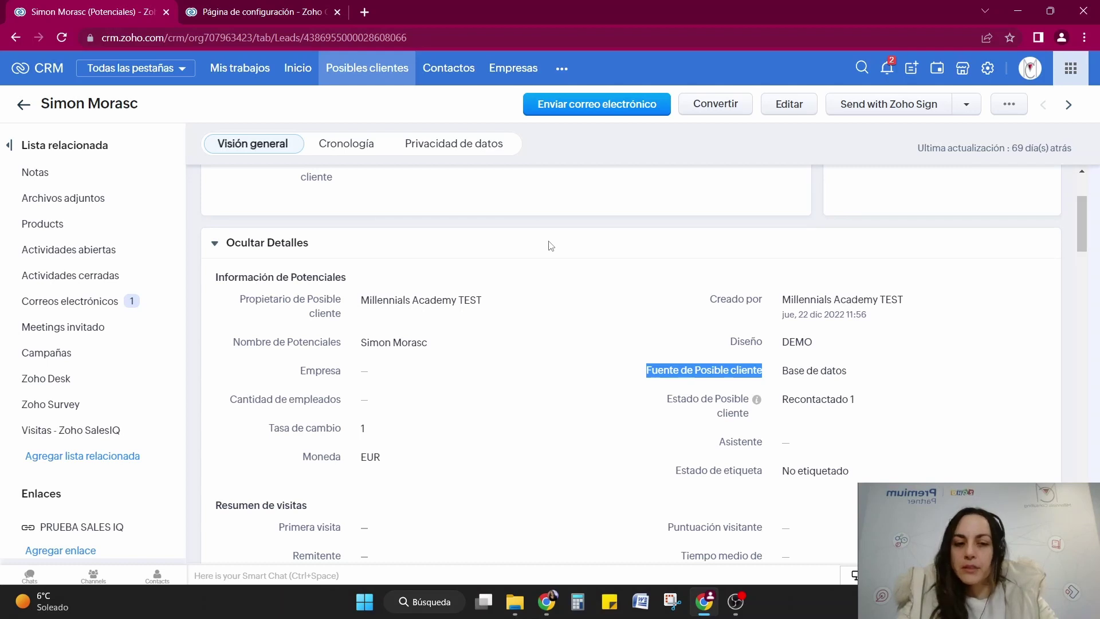
Step: Recheck the Fuente de Posible cliente header cell, then switch to the Zoho CRM Configuración tab
{"action": "mouse_move", "coordinate": [669, 370]}
{"action": "left_mouse_down"}
{"action": "mouse_move", "coordinate": [702, 532]}
{"action": "mouse_move", "coordinate": [553, 578]}
{"action": "mouse_move", "coordinate": [473, 258]}
{"action": "left_mouse_up"}
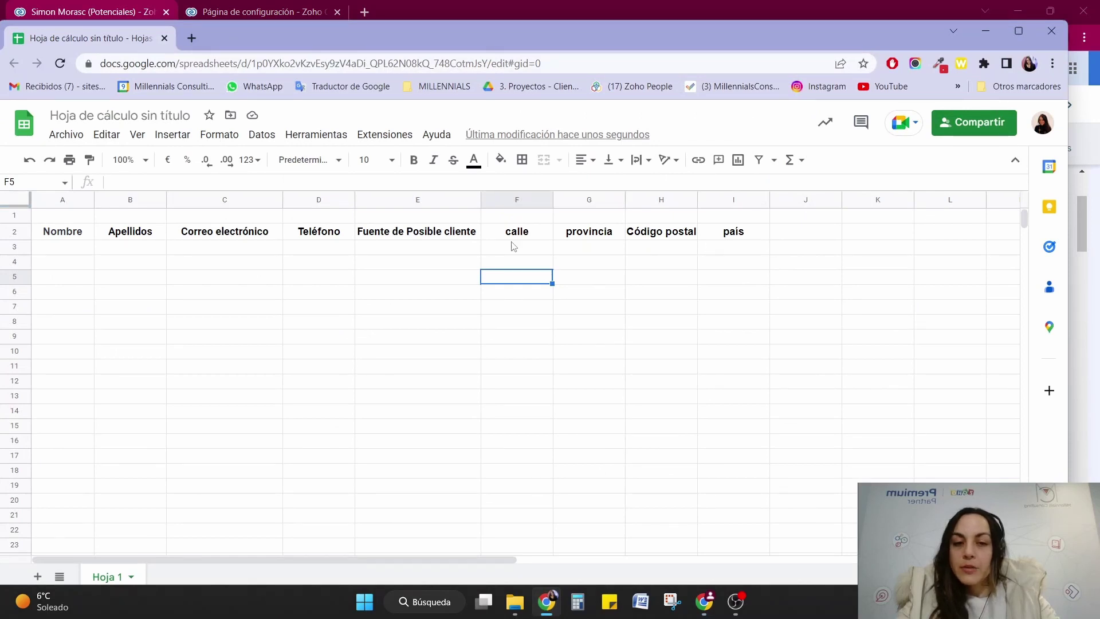
{"action": "left_click", "coordinate": [409, 238]}
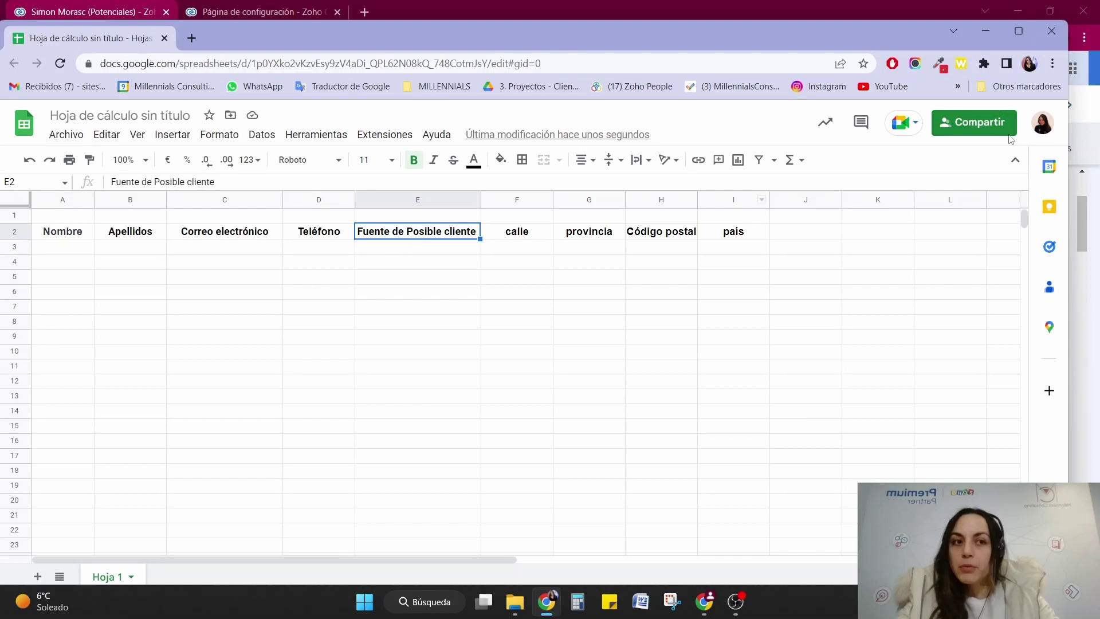
{"action": "left_click", "coordinate": [985, 30]}
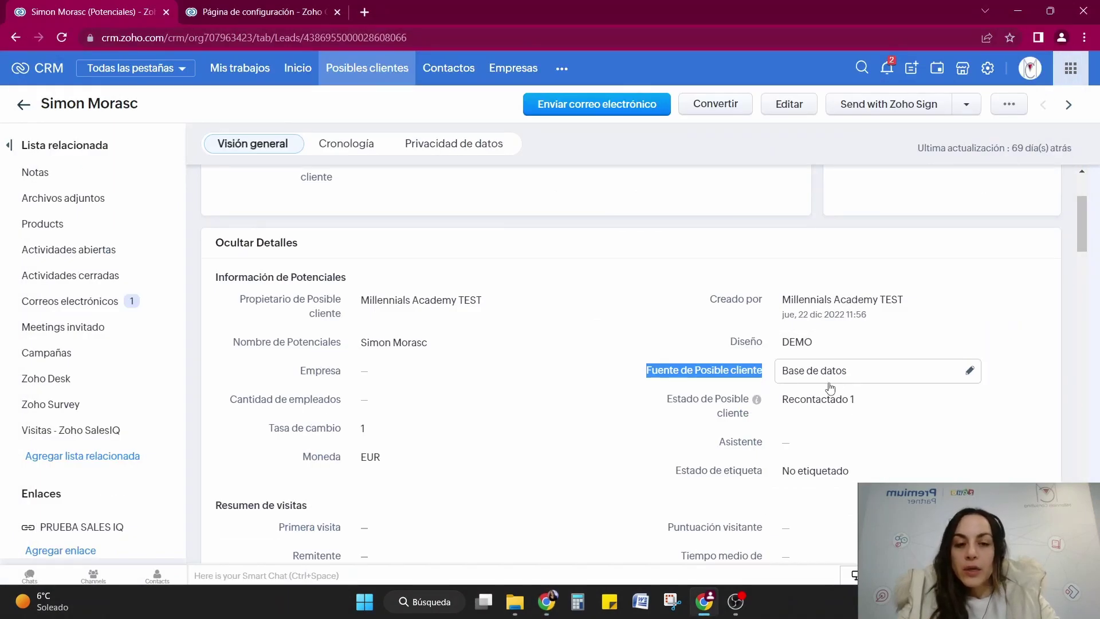
{"action": "key", "text": "ctrl+Tab"}
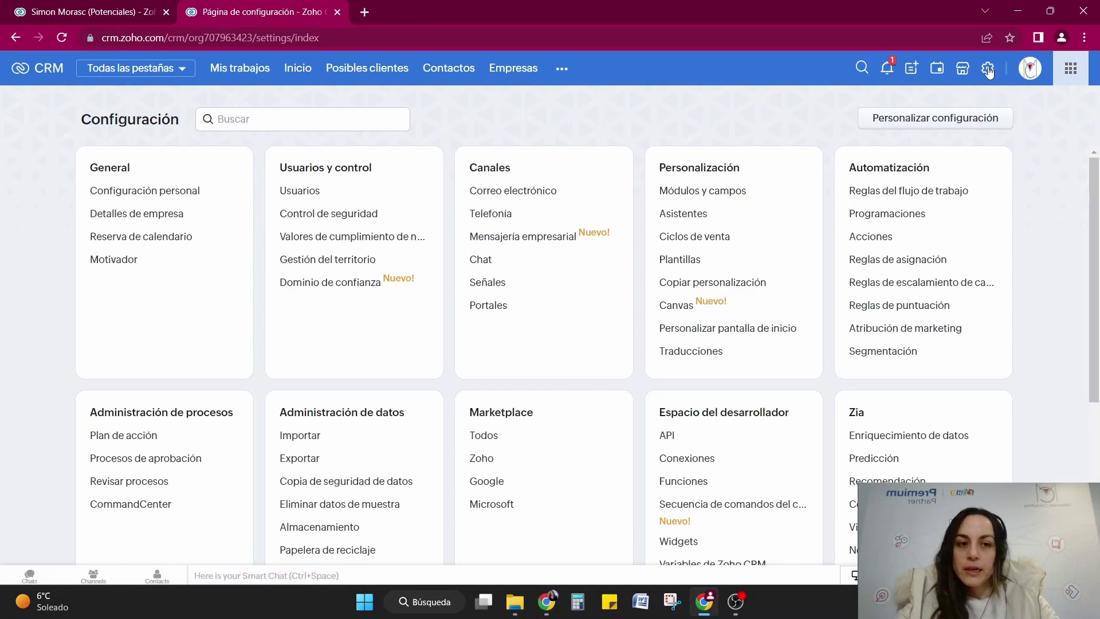
Step: Open the Fuente de Posible cliente field properties in the Posibles clientes Projects layout
{"action": "left_click", "coordinate": [685, 192]}
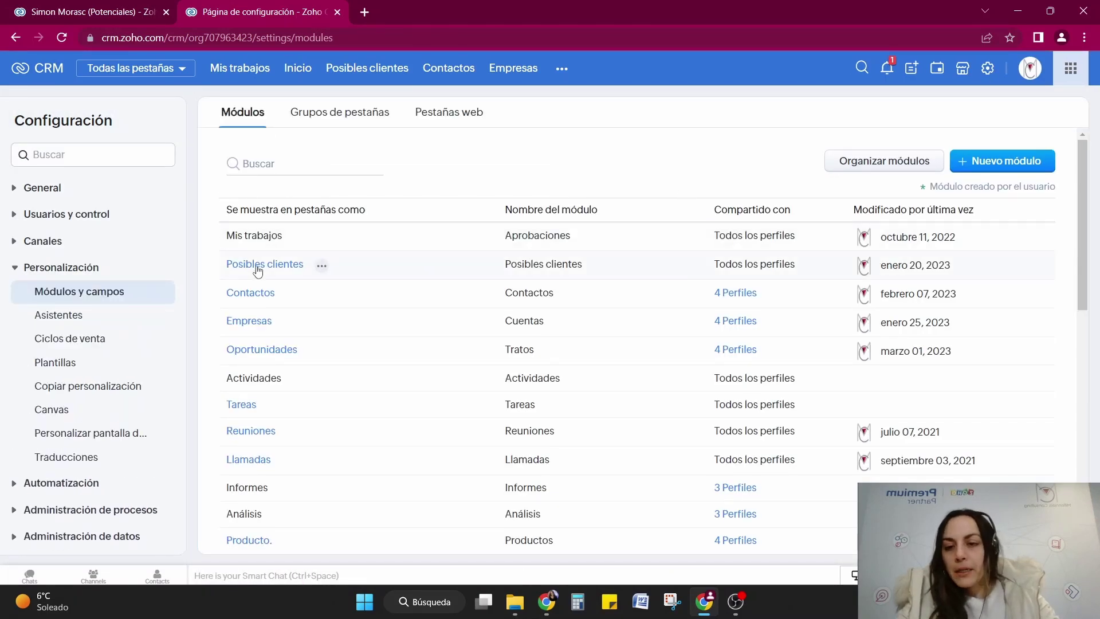
{"action": "left_click", "coordinate": [257, 270]}
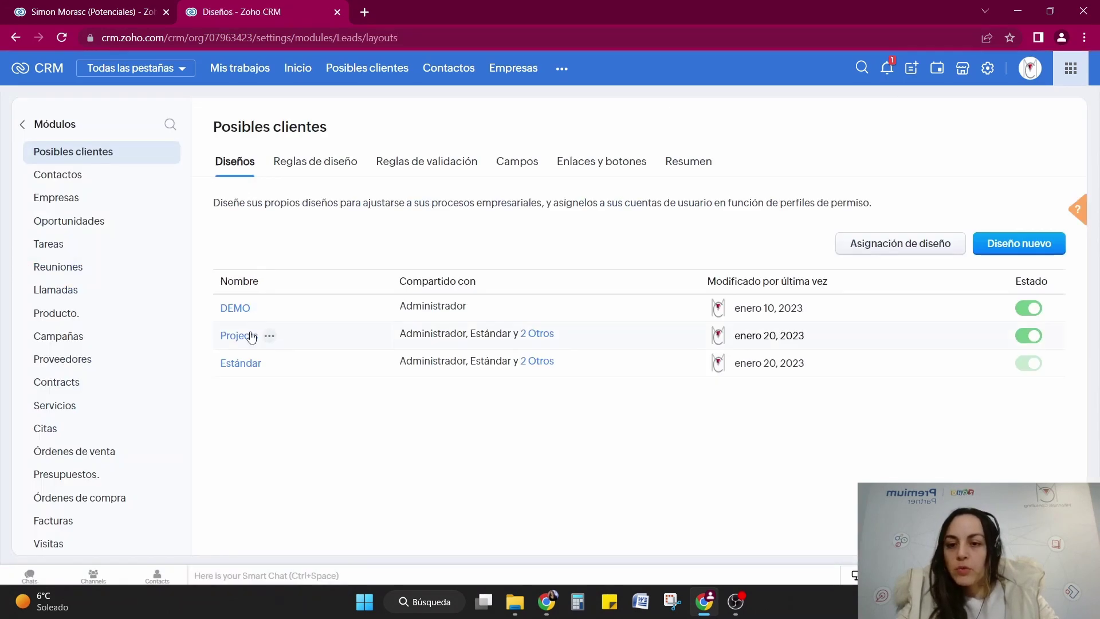
{"action": "left_click", "coordinate": [248, 336]}
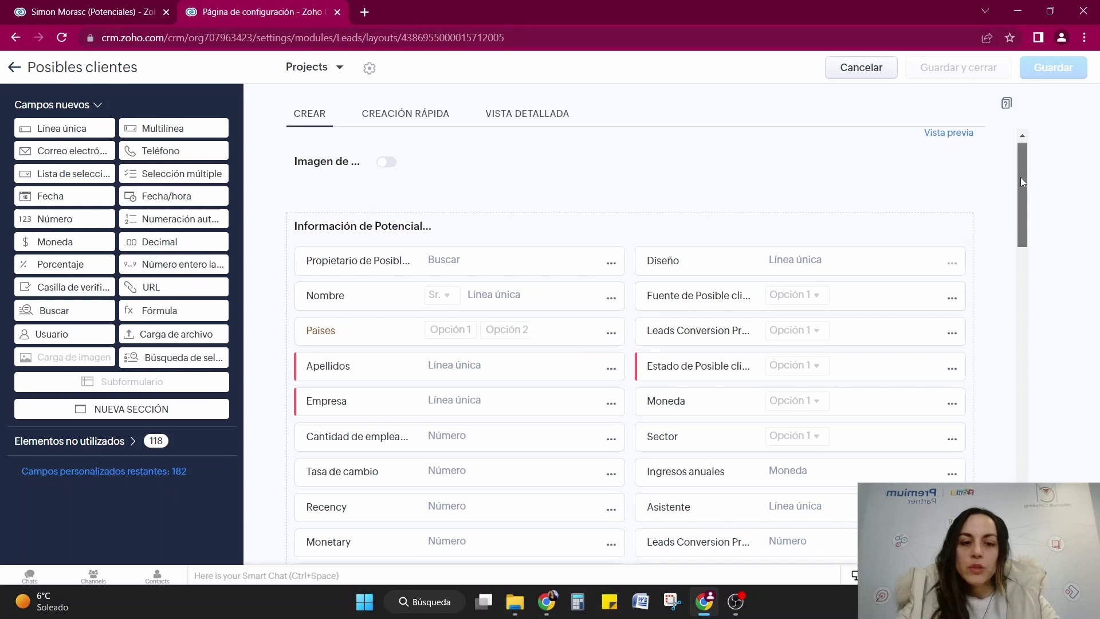
{"action": "scroll", "coordinate": [1021, 182], "scroll_direction": "down", "scroll_amount": 1}
{"action": "left_click", "coordinate": [952, 233]}
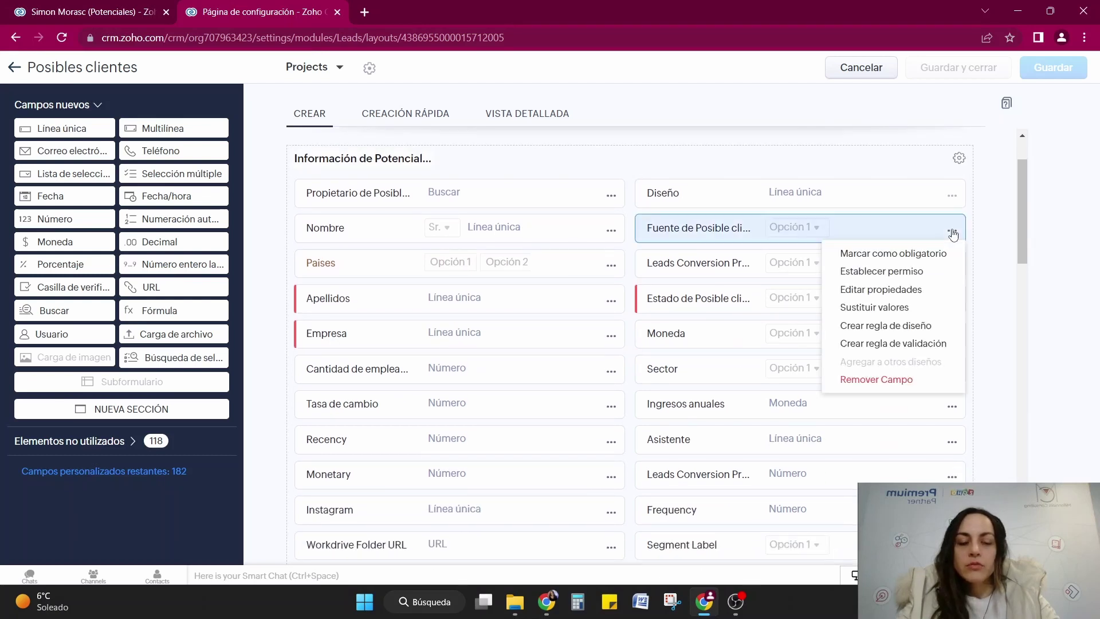
{"action": "left_click", "coordinate": [859, 290]}
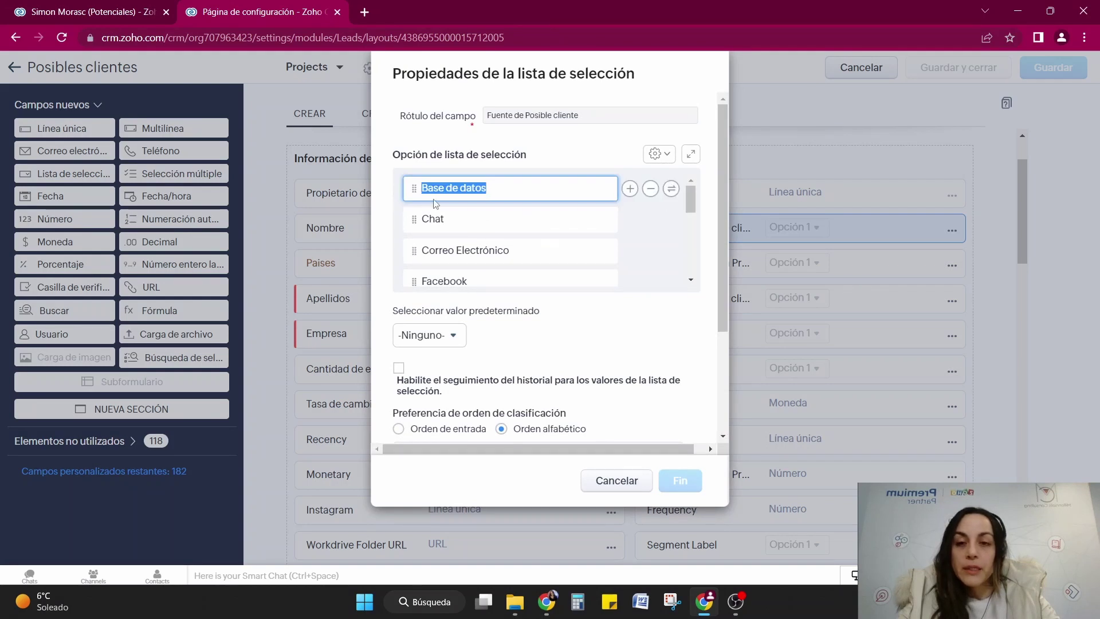
Step: Copy the Correo Electrónico option text and select the Formulario Web option text
{"action": "triple_click", "coordinate": [490, 252]}
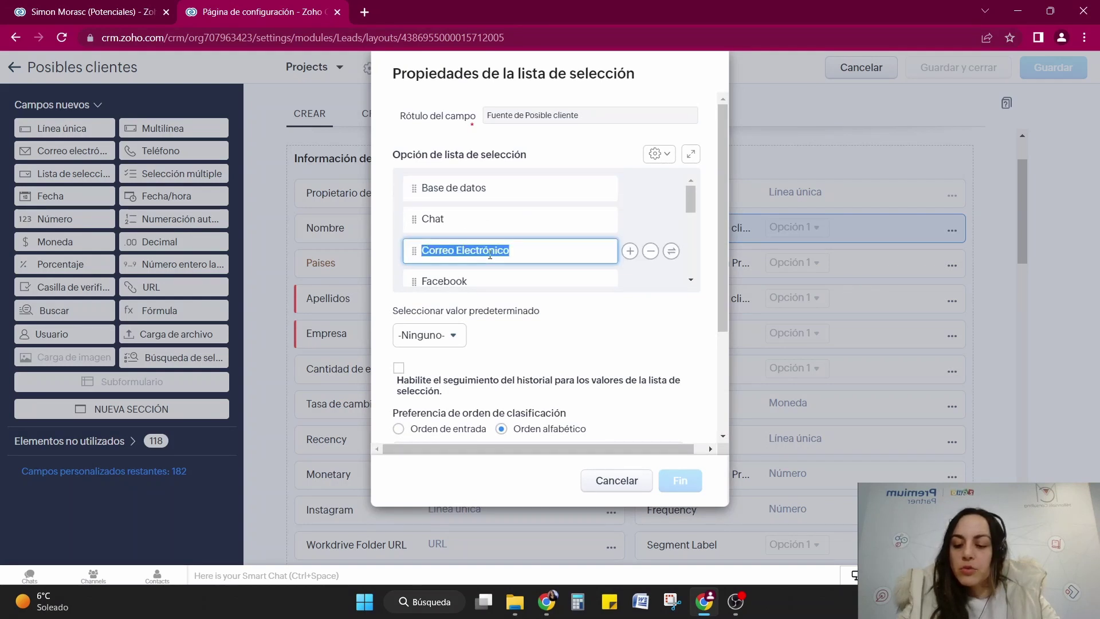
{"action": "key", "text": "ctrl+c"}
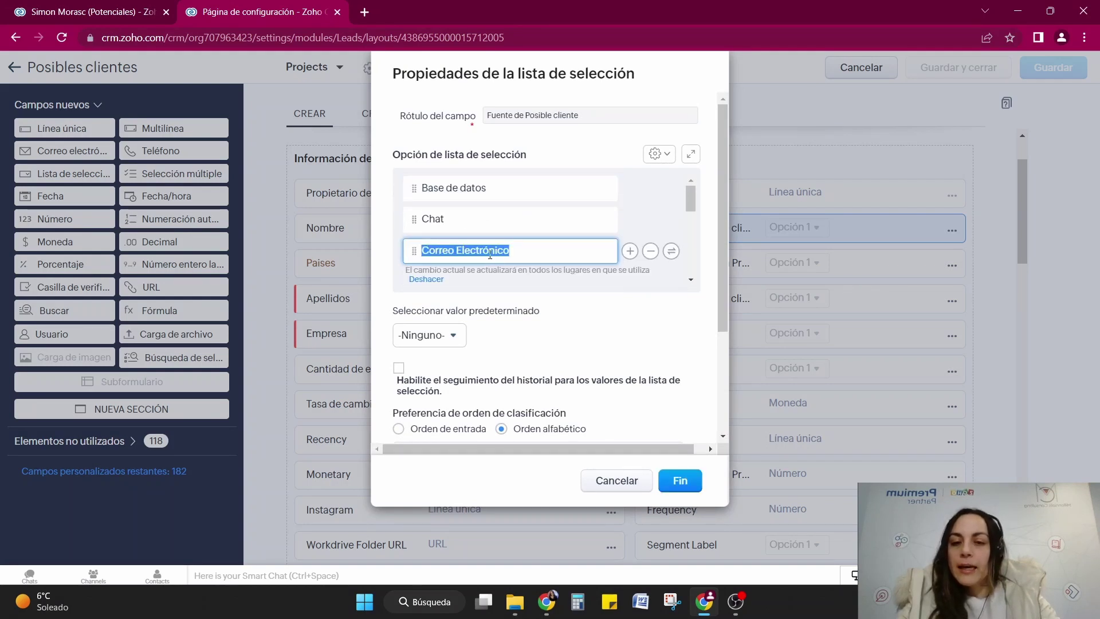
{"action": "left_click", "coordinate": [691, 154]}
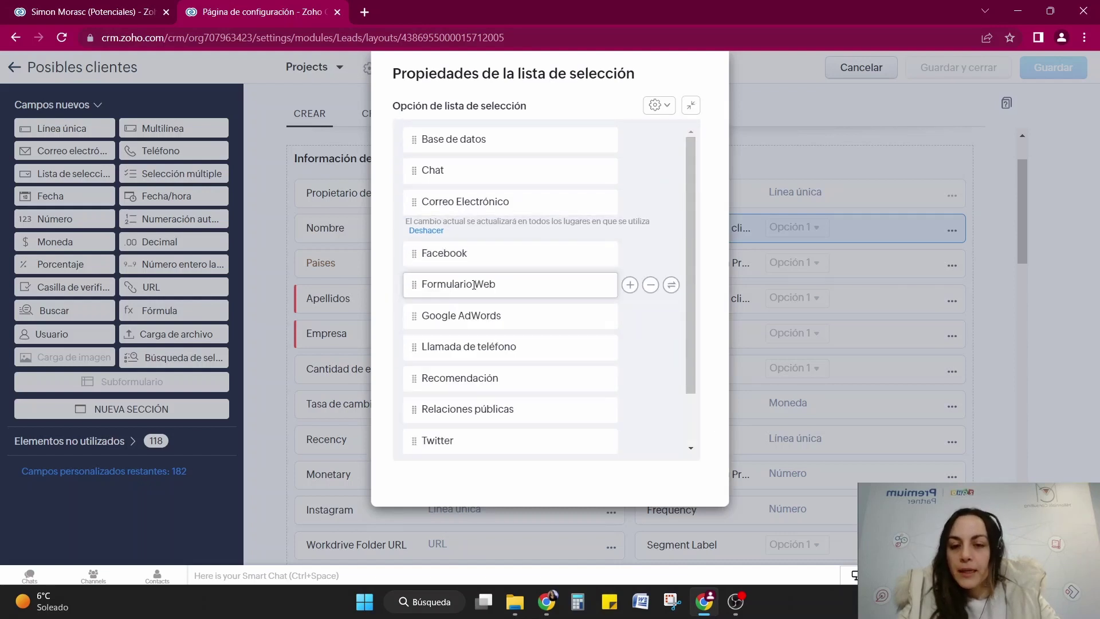
{"action": "left_click", "coordinate": [475, 284]}
{"action": "double_click", "coordinate": [474, 284]}
{"action": "triple_click", "coordinate": [473, 284]}
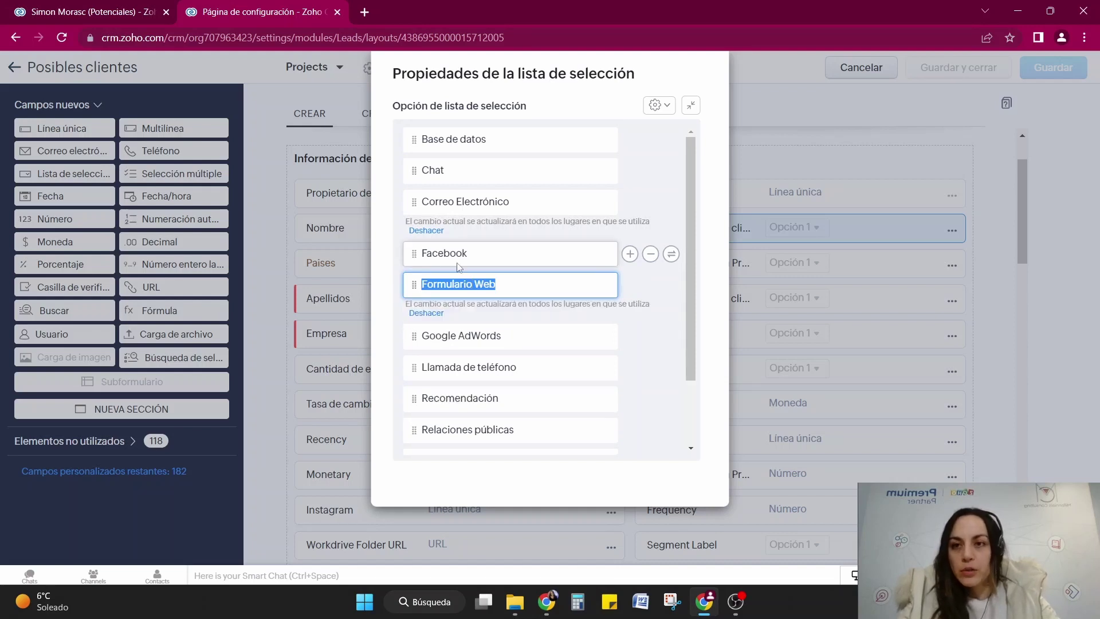
{"action": "left_click", "coordinate": [547, 601]}
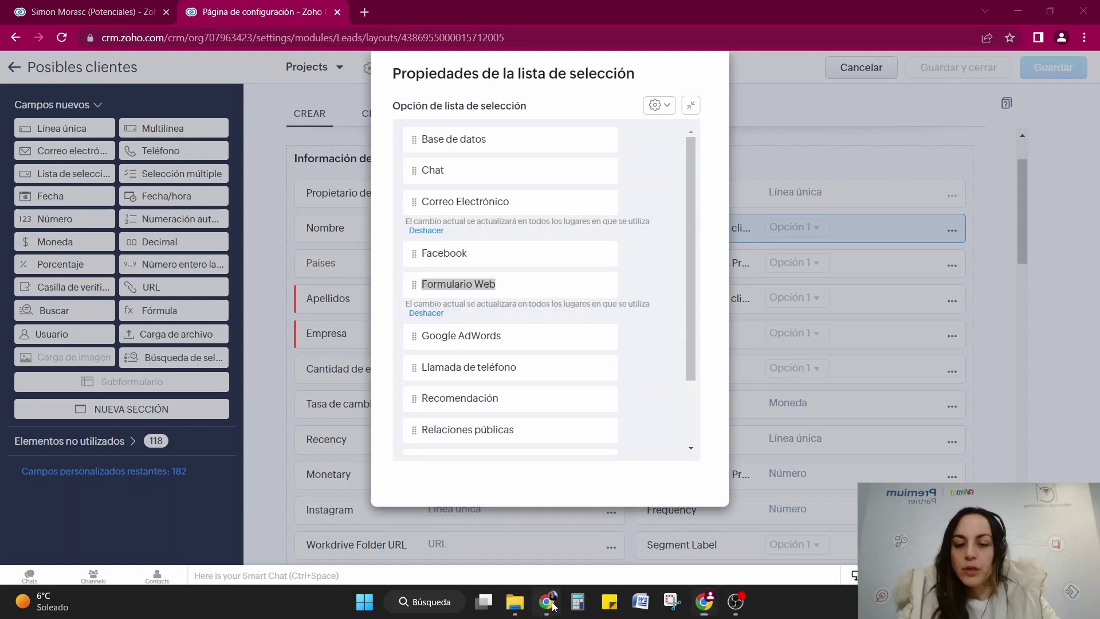
Step: Enter Formulario Web in E3 and Facebook in E4, copied from the CRM picklist options
{"action": "left_click", "coordinate": [432, 250]}
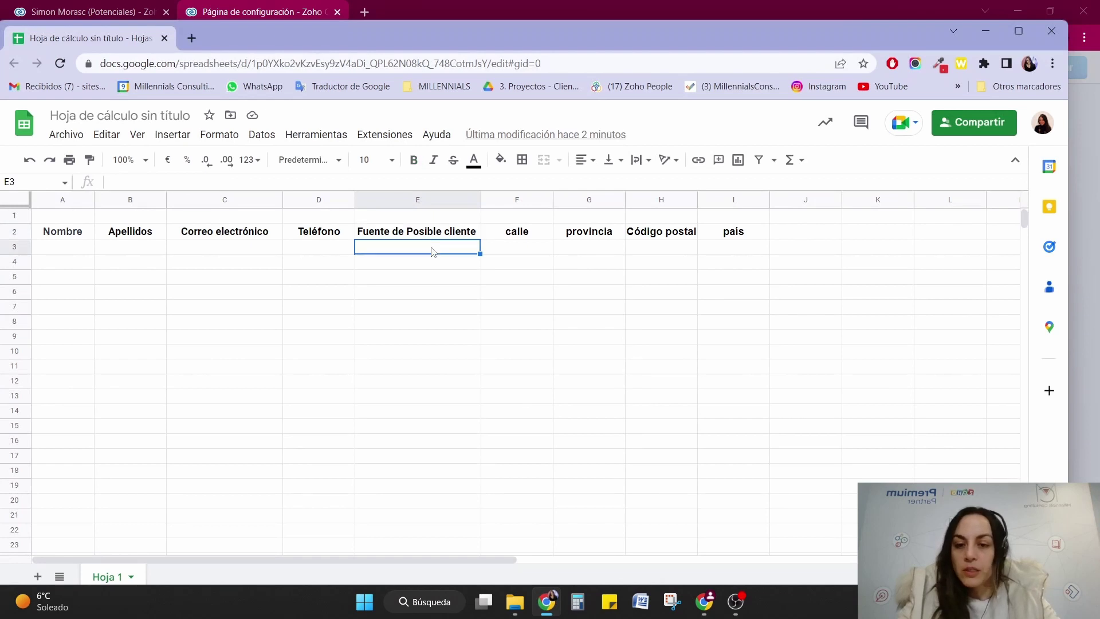
{"action": "key", "text": "ctrl+v"}
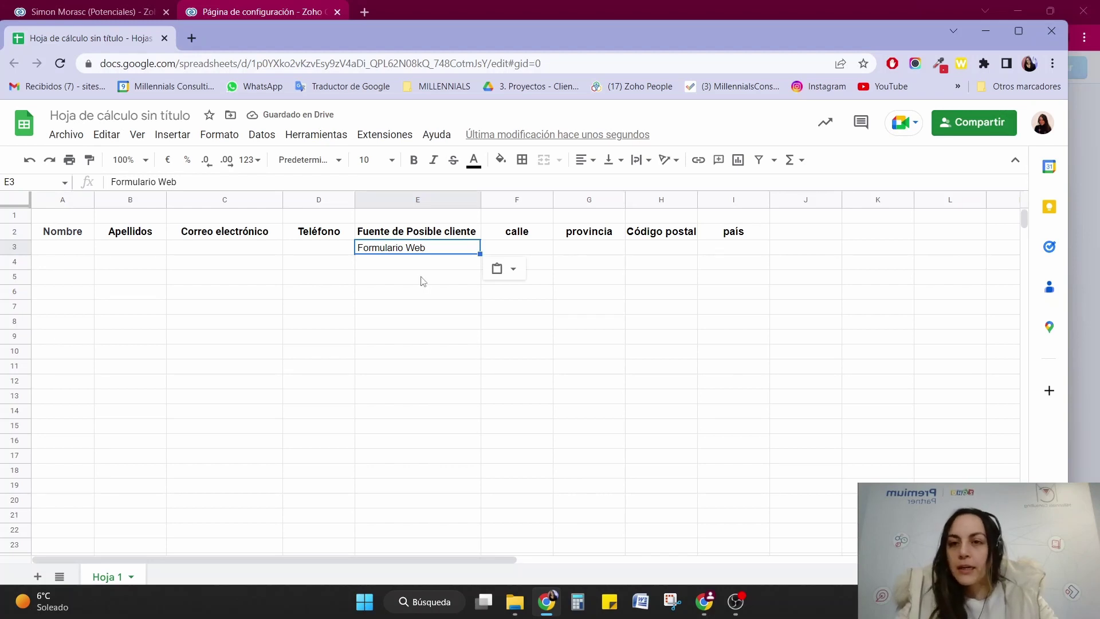
{"action": "left_click", "coordinate": [239, 14]}
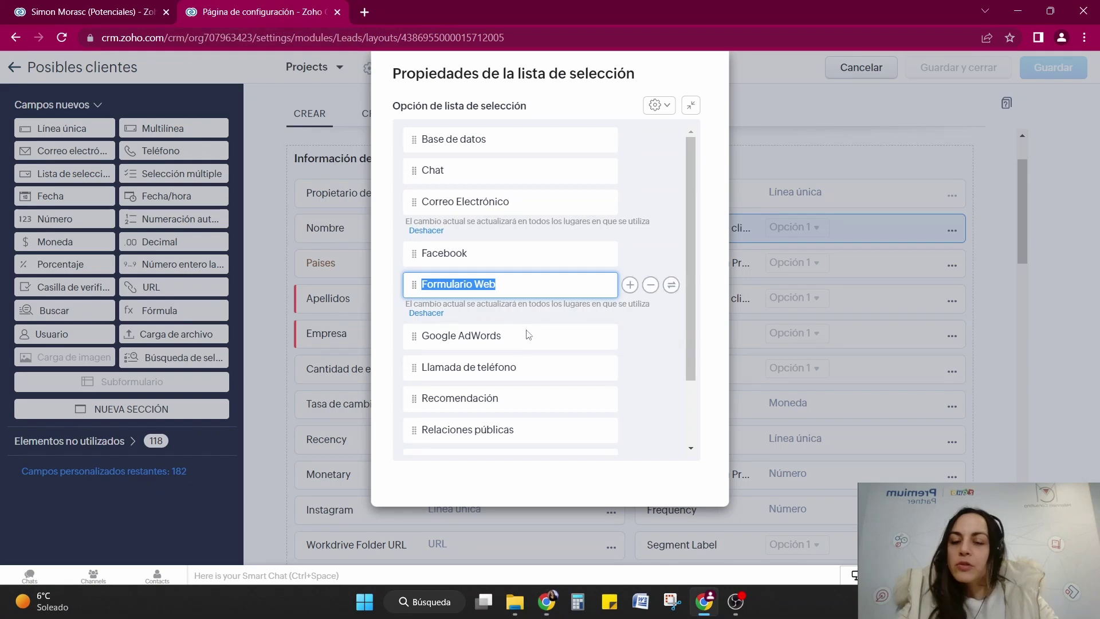
{"action": "left_click", "coordinate": [459, 253]}
{"action": "double_click", "coordinate": [458, 253]}
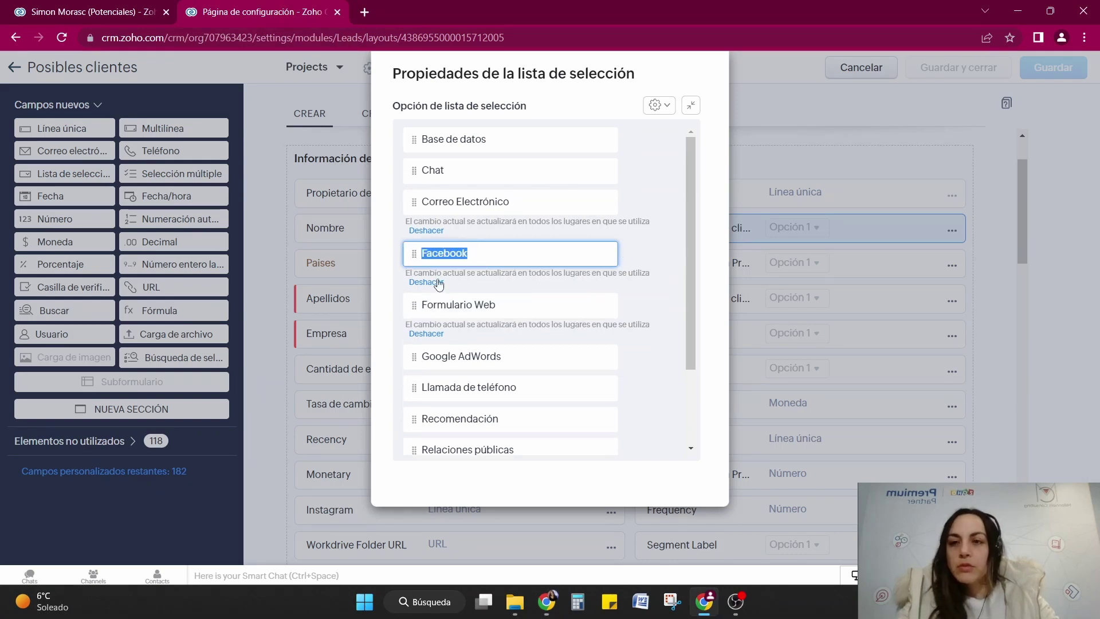
{"action": "left_click", "coordinate": [1017, 11]}
{"action": "left_click", "coordinate": [993, 52]}
{"action": "double_click", "coordinate": [412, 261]}
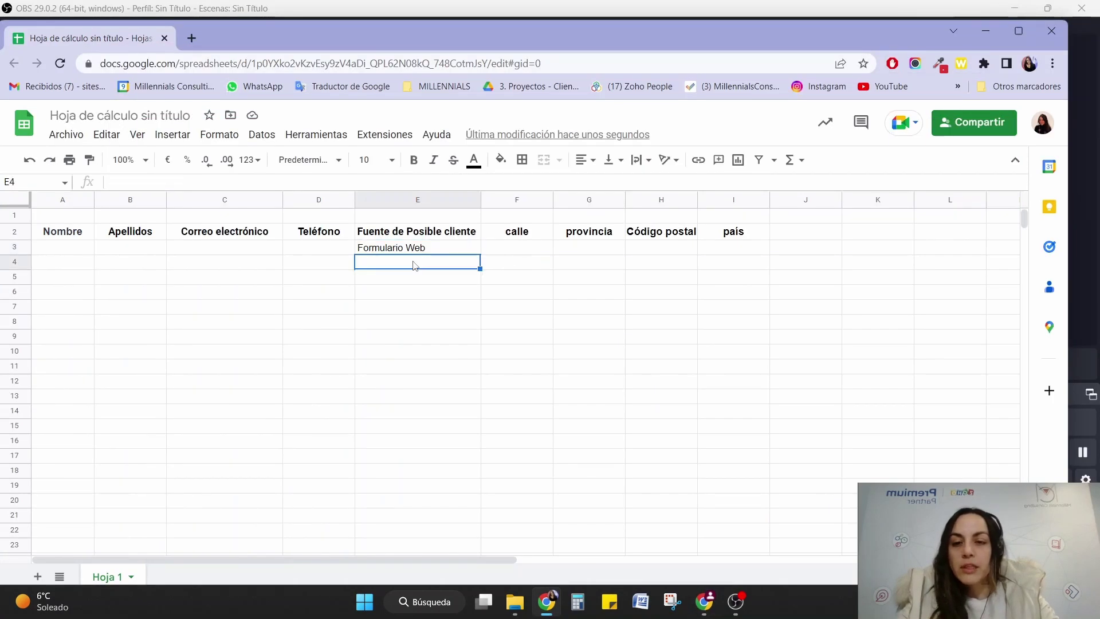
{"action": "key", "text": "ctrl+v"}
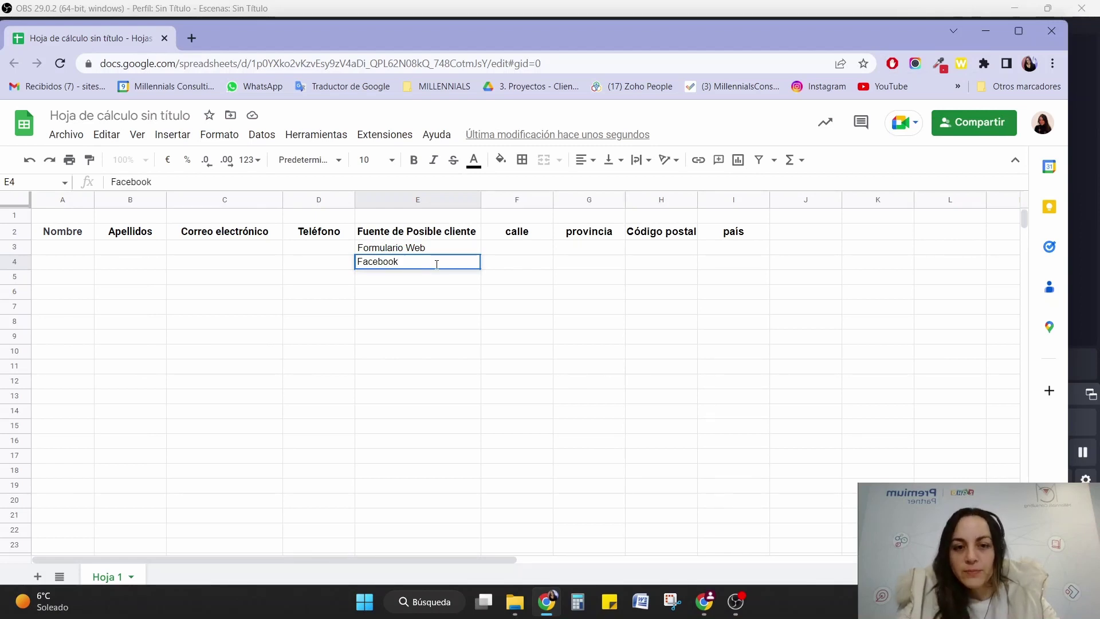
Step: Verify the Facebook value in E4 and select the Apellidos header cell B2
{"action": "key", "text": "alt+Tab"}
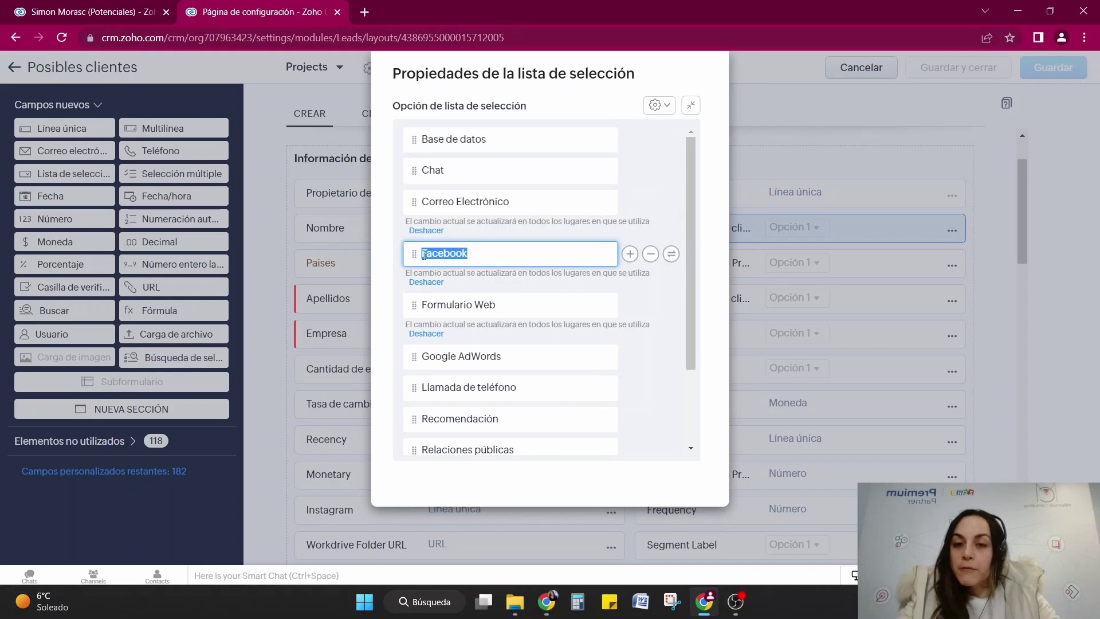
{"action": "mouse_move", "coordinate": [547, 601]}
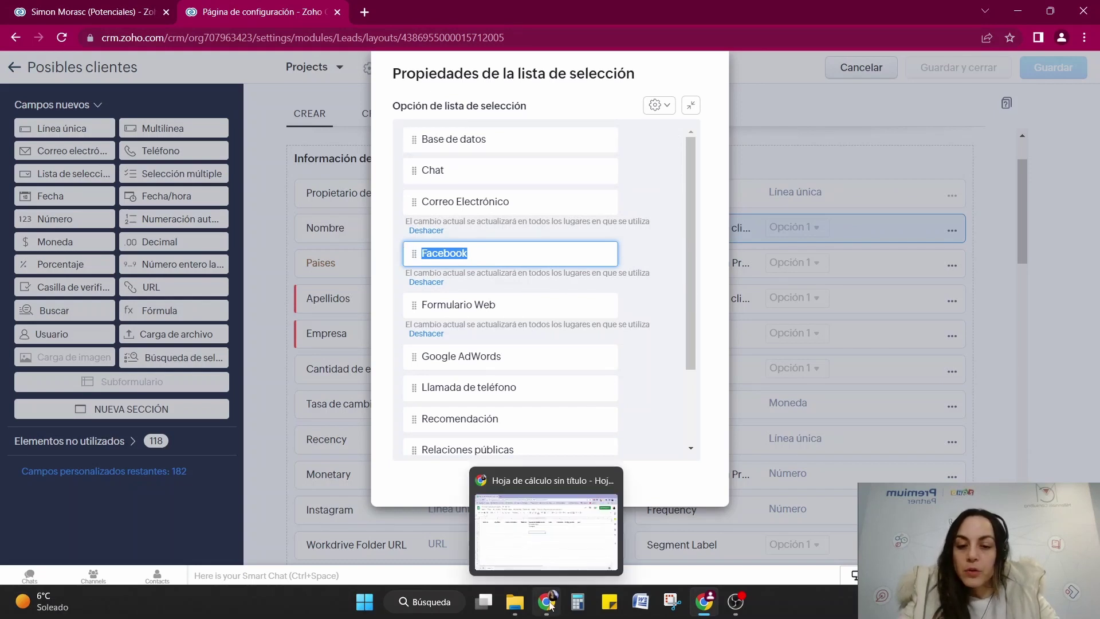
{"action": "left_click", "coordinate": [545, 547]}
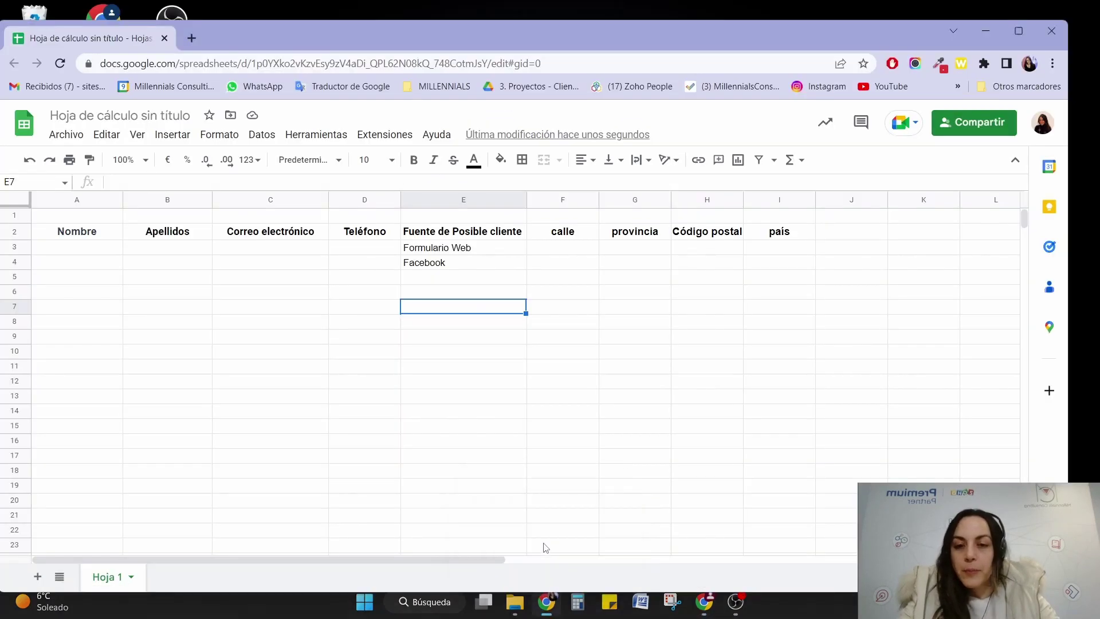
{"action": "left_click", "coordinate": [430, 266]}
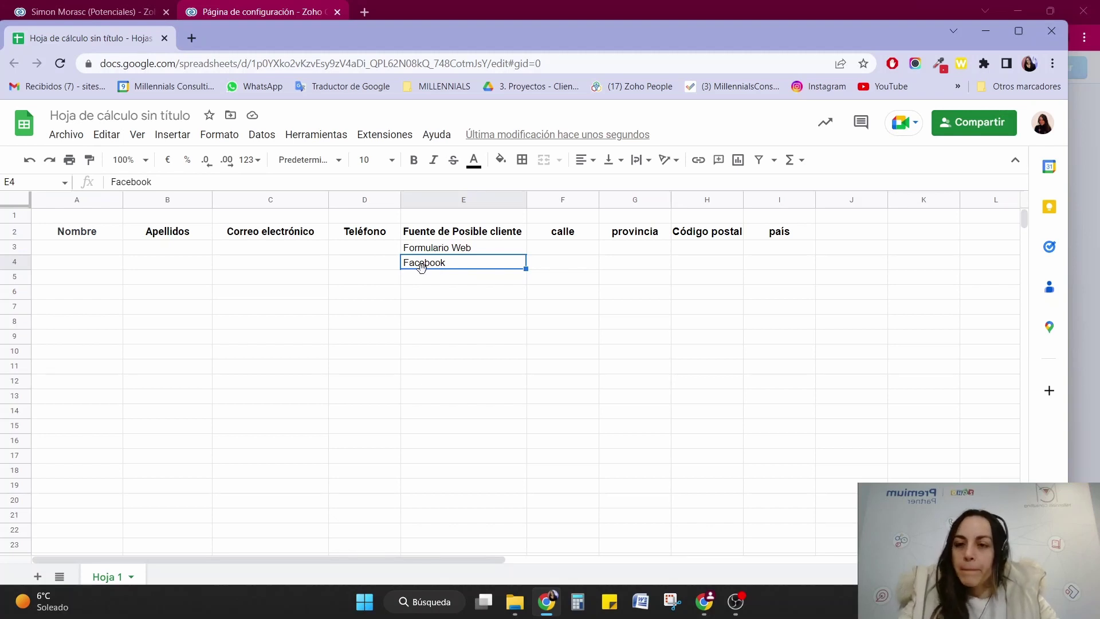
{"action": "left_click", "coordinate": [193, 235]}
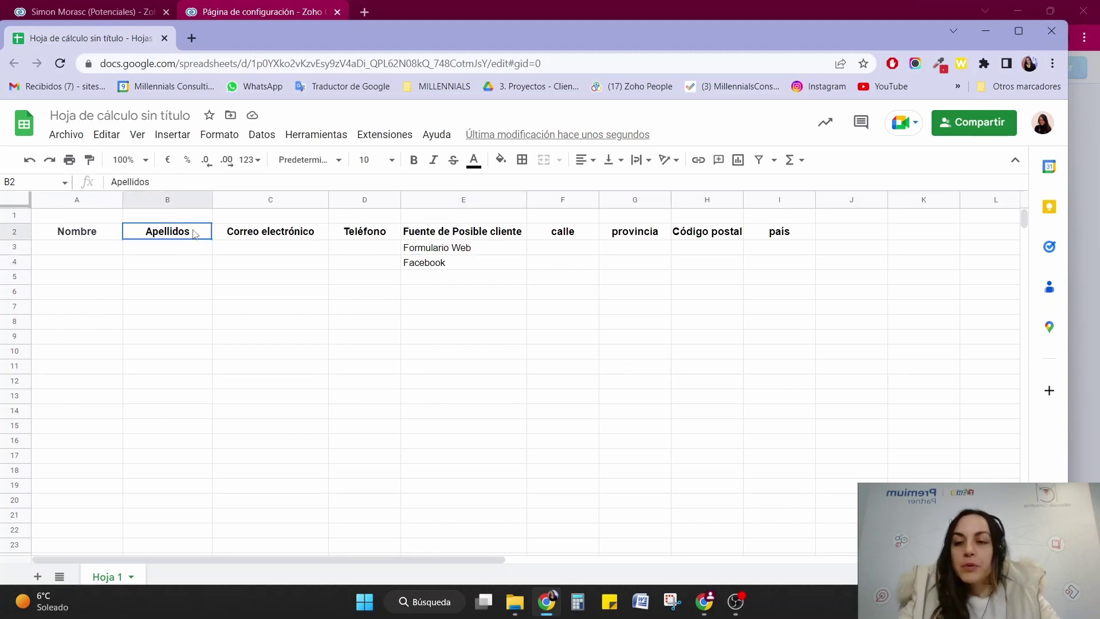
Step: Fill the Apellidos header cell B2 with red
{"action": "left_click", "coordinate": [501, 160]}
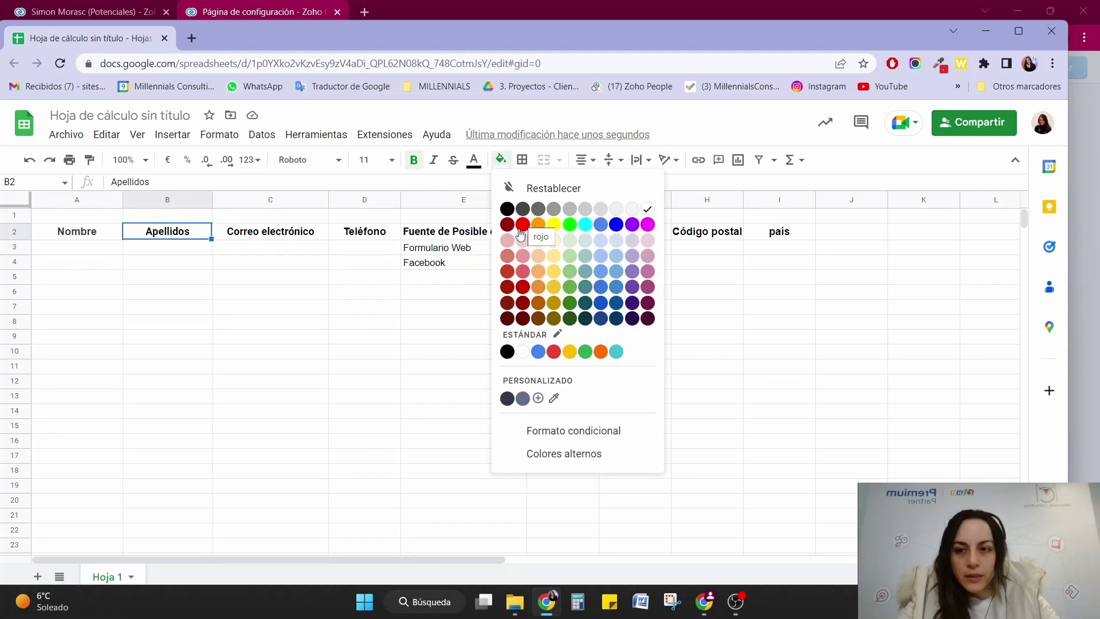
{"action": "left_click", "coordinate": [522, 271]}
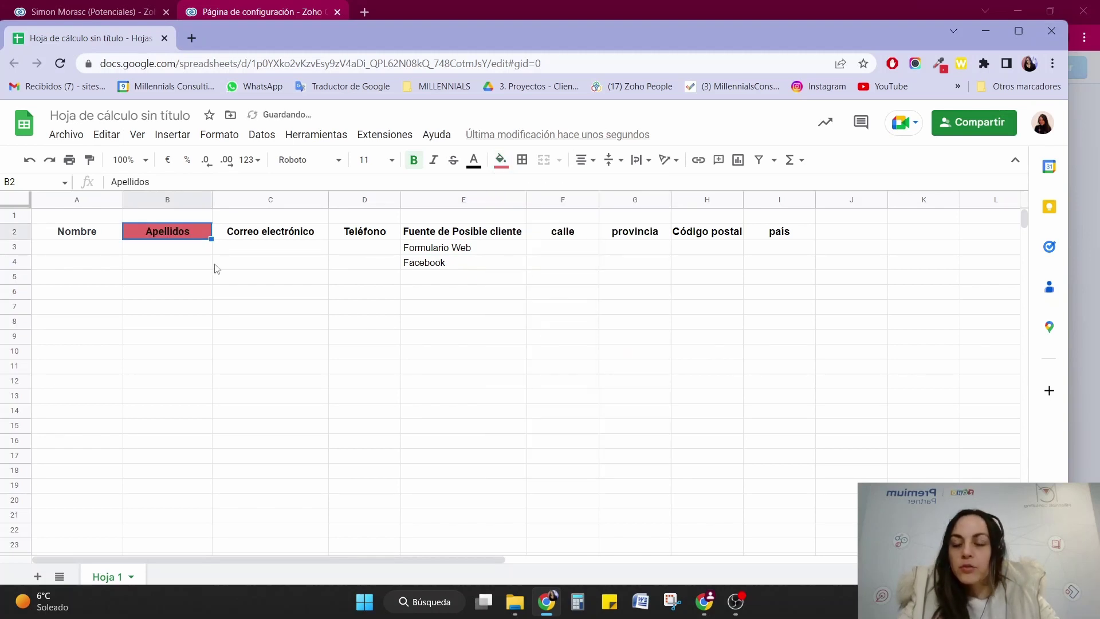
{"action": "left_click", "coordinate": [193, 264]}
{"action": "left_click", "coordinate": [207, 231]}
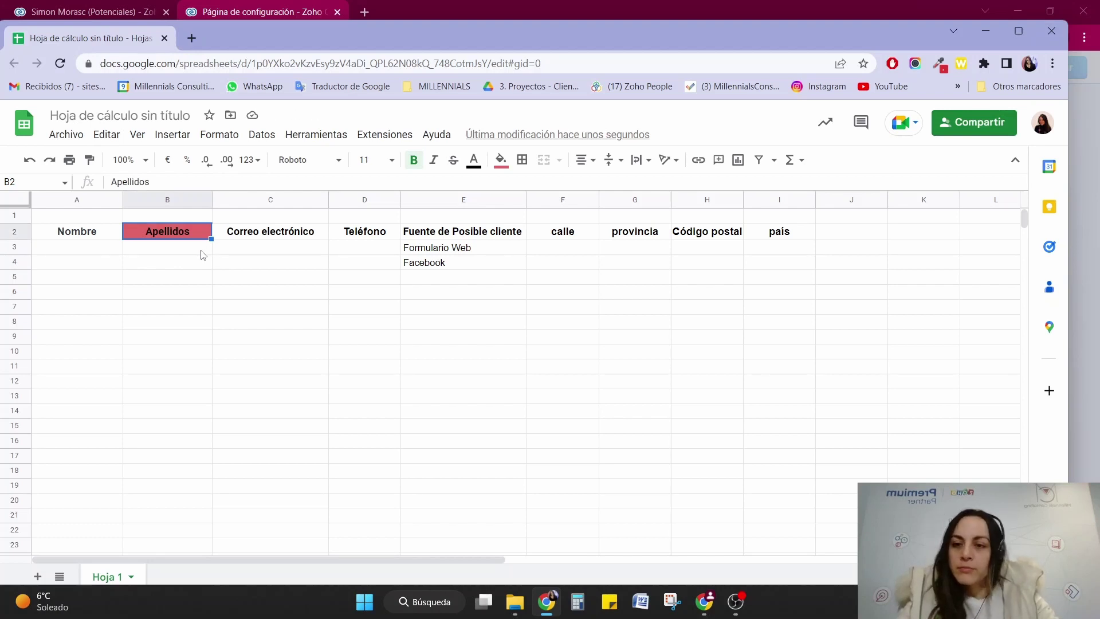
Step: Select cells B3 and A3 to begin the first test lead row
{"action": "left_click", "coordinate": [201, 253]}
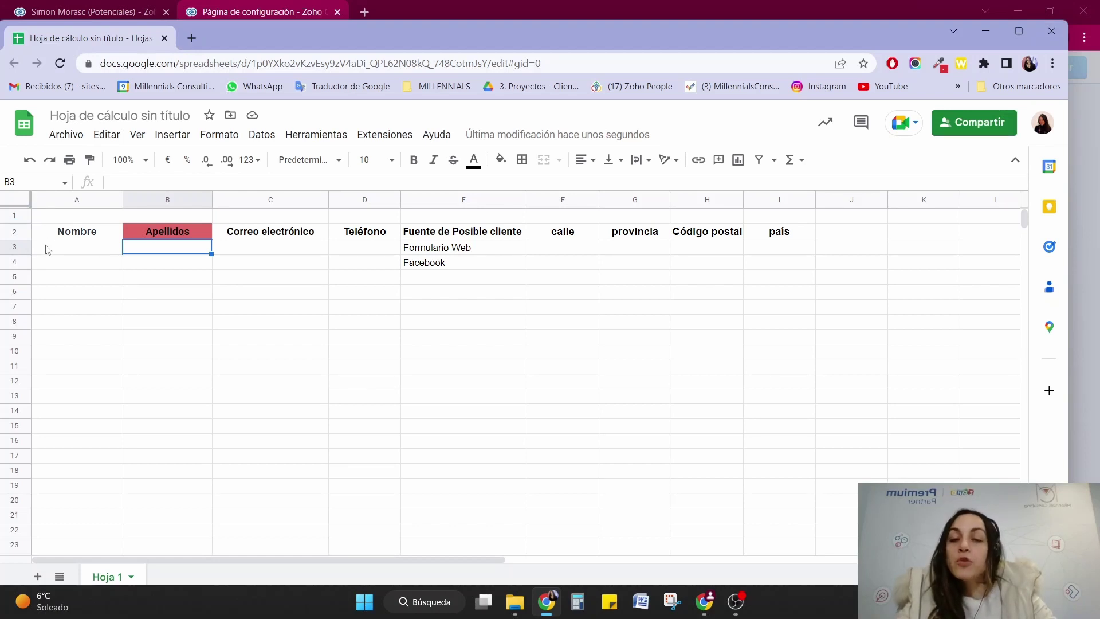
{"action": "left_click", "coordinate": [90, 252]}
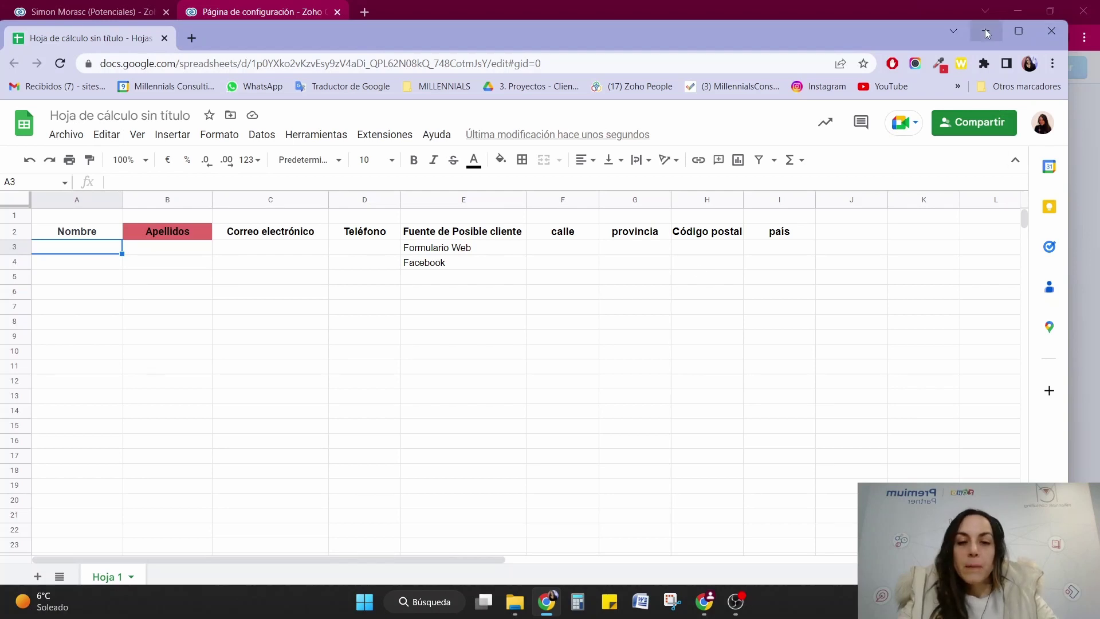
{"action": "left_click", "coordinate": [704, 602]}
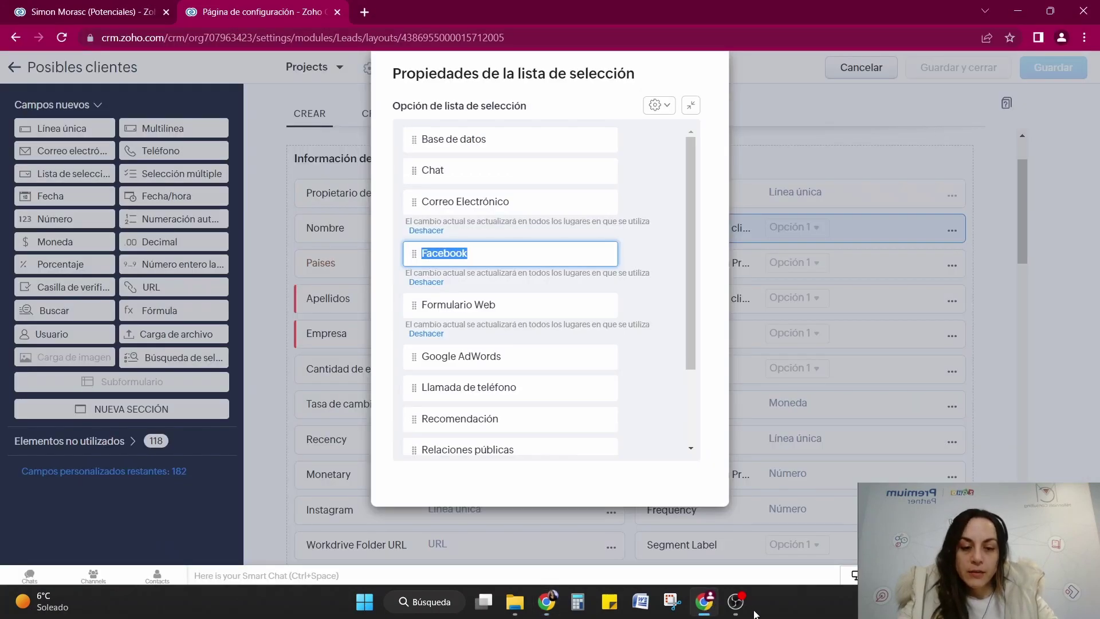
{"action": "key", "text": "alt+Tab"}
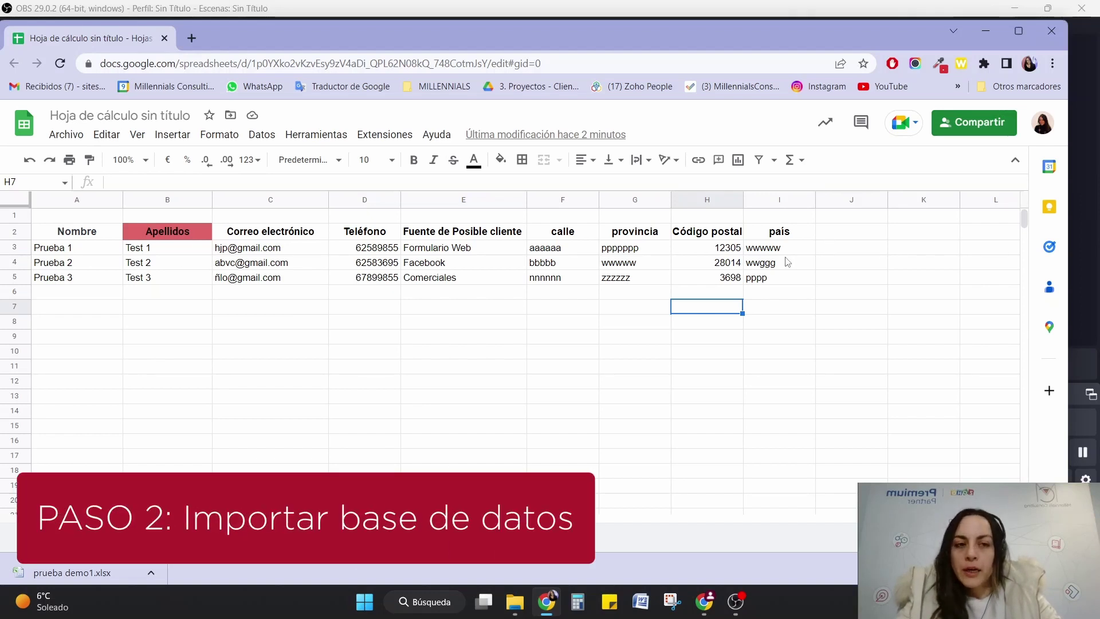
{"action": "mouse_move", "coordinate": [703, 601]}
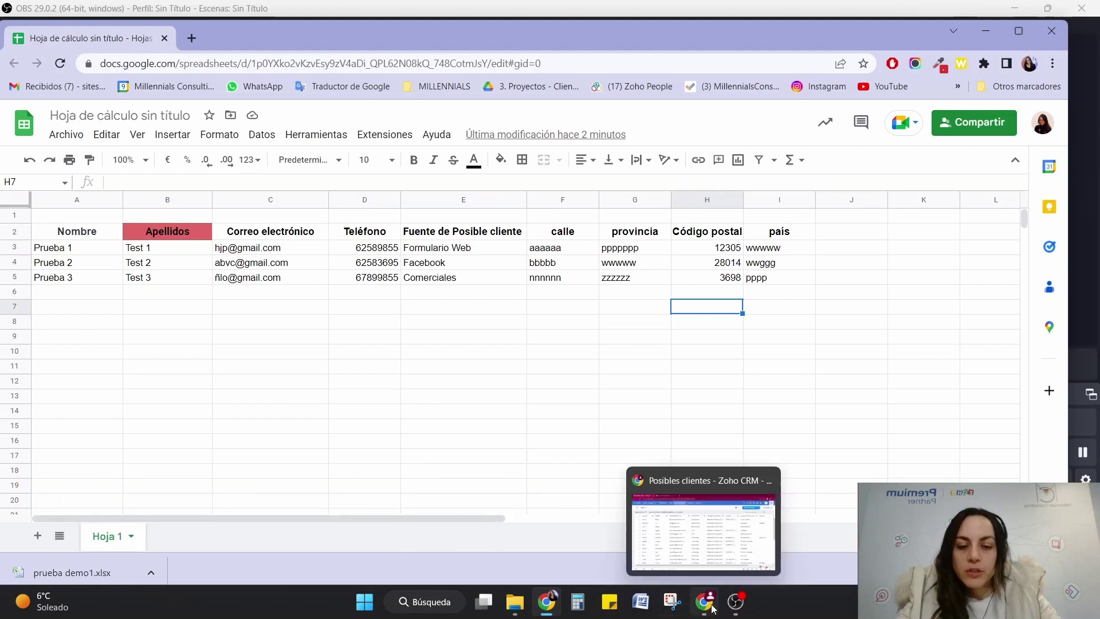
Step: Start a Posibles clientes import and load prueba demo1.xlsx from the computer
{"action": "left_click", "coordinate": [652, 471]}
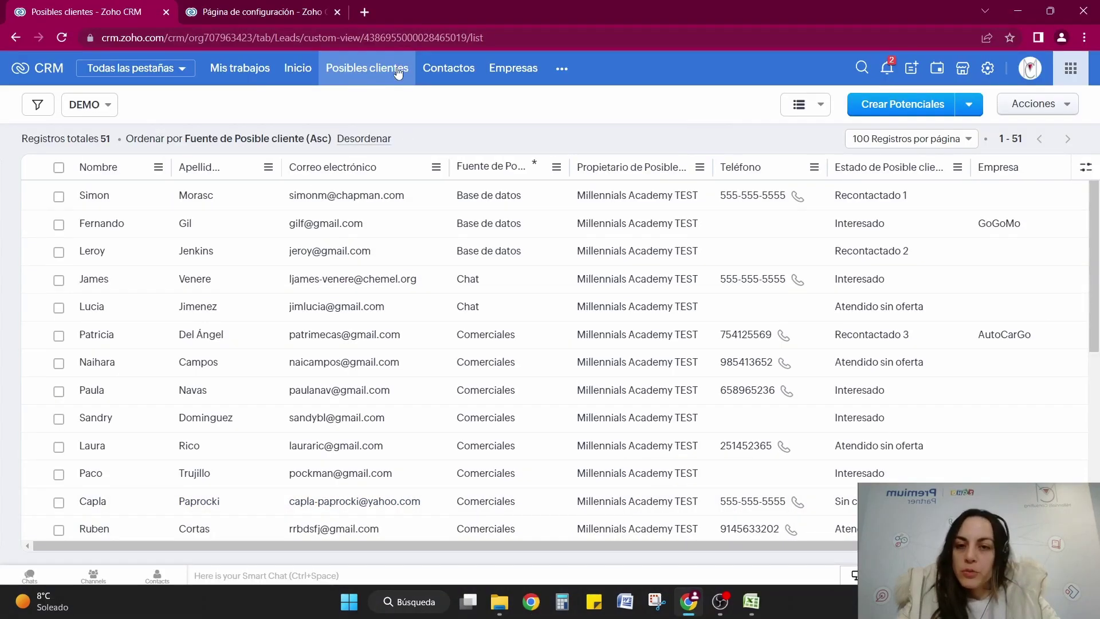
{"action": "left_click", "coordinate": [968, 105]}
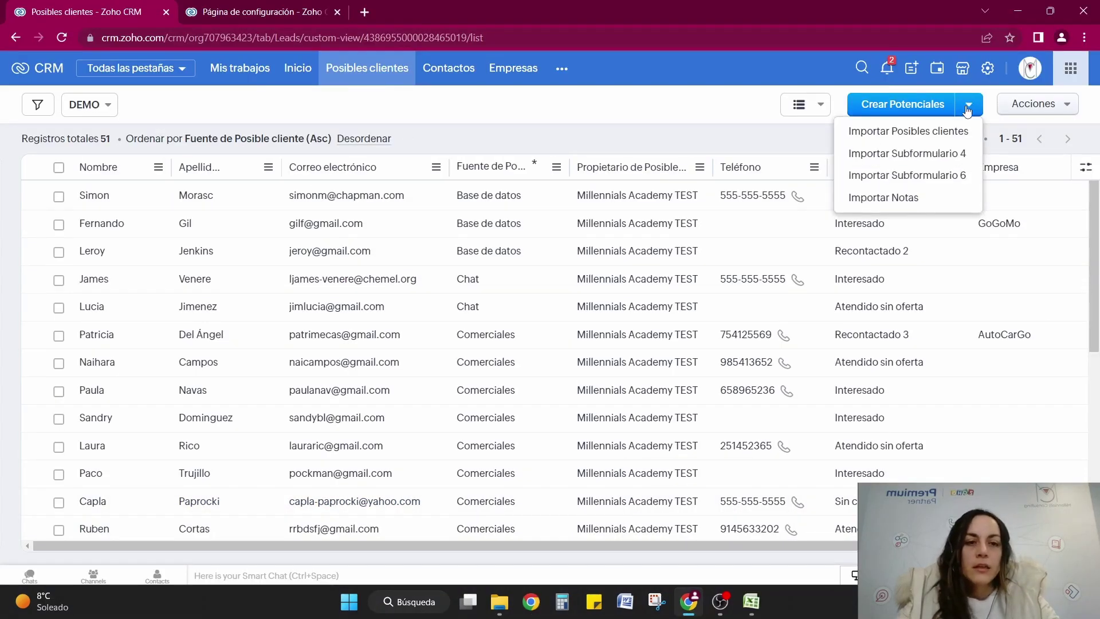
{"action": "left_click", "coordinate": [887, 132]}
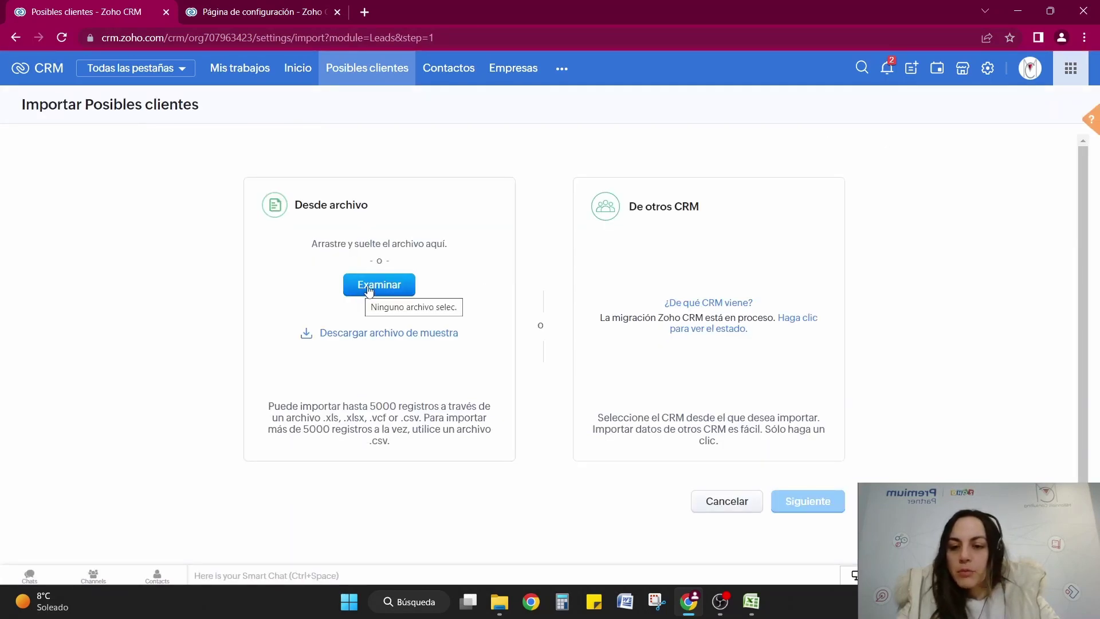
{"action": "left_click", "coordinate": [369, 290]}
{"action": "left_click", "coordinate": [207, 161]}
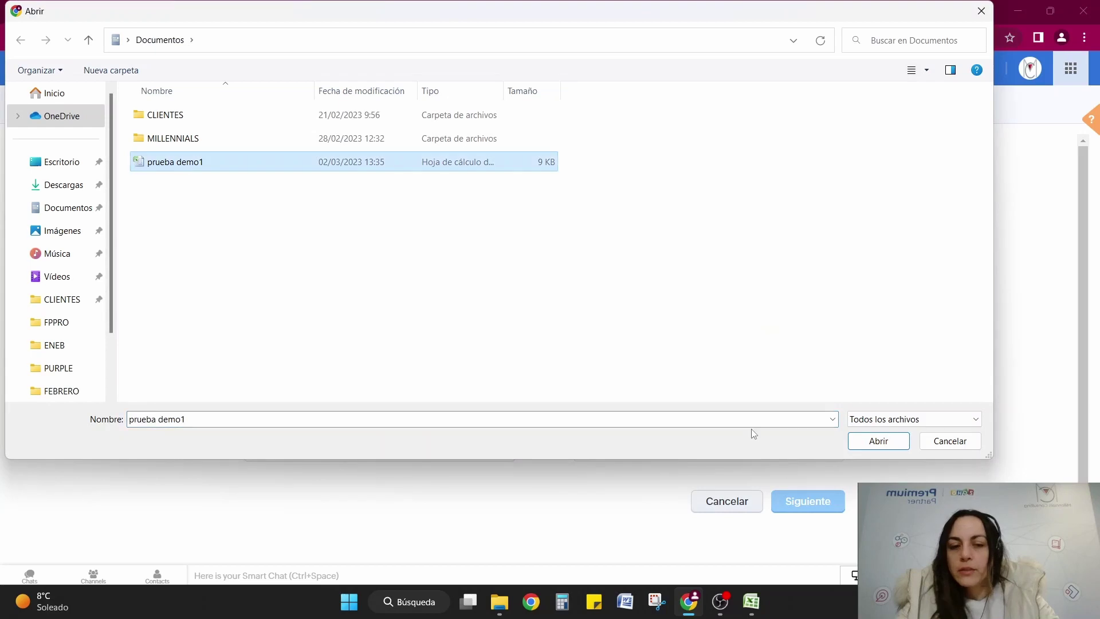
{"action": "left_click", "coordinate": [878, 441]}
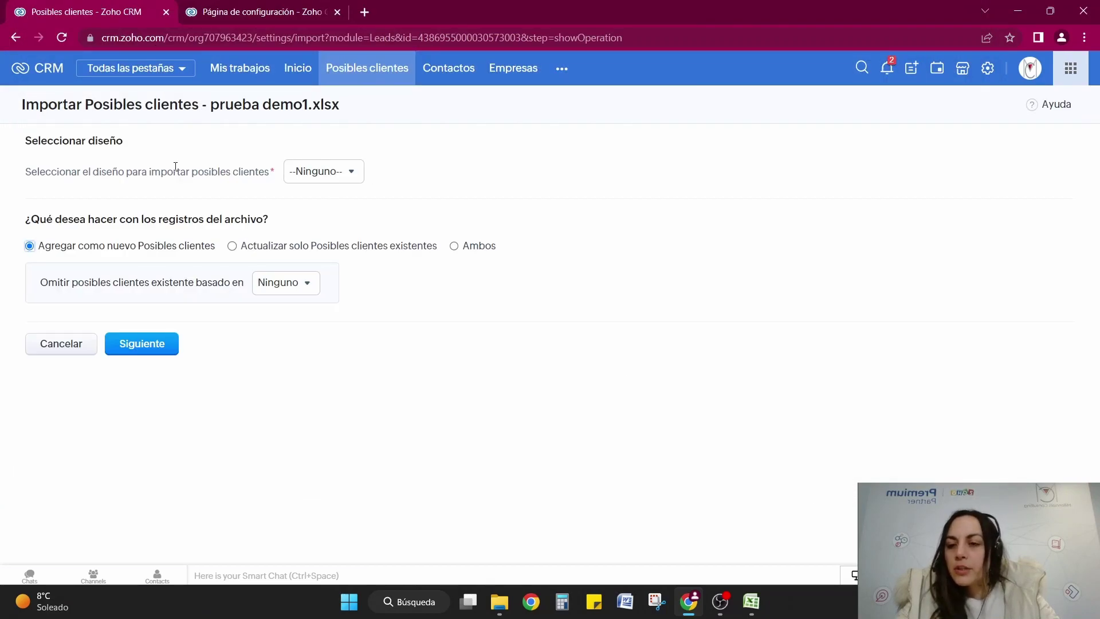
Step: Choose the Standard layout and --Ninguno-- for duplicate skipping, then proceed to field mapping
{"action": "left_click", "coordinate": [352, 174]}
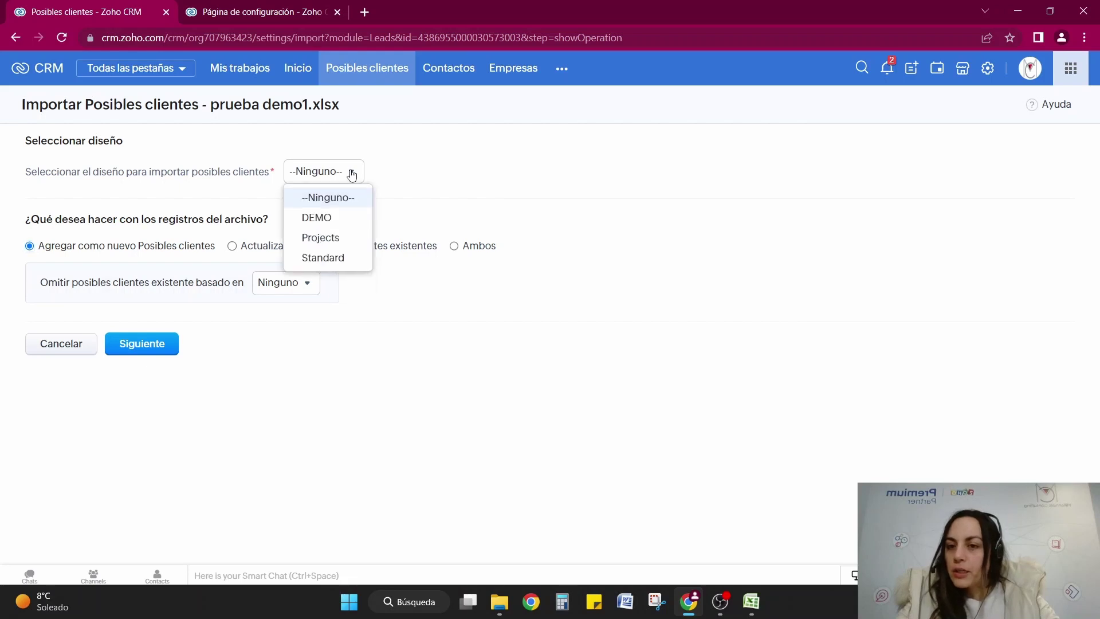
{"action": "left_click", "coordinate": [333, 263]}
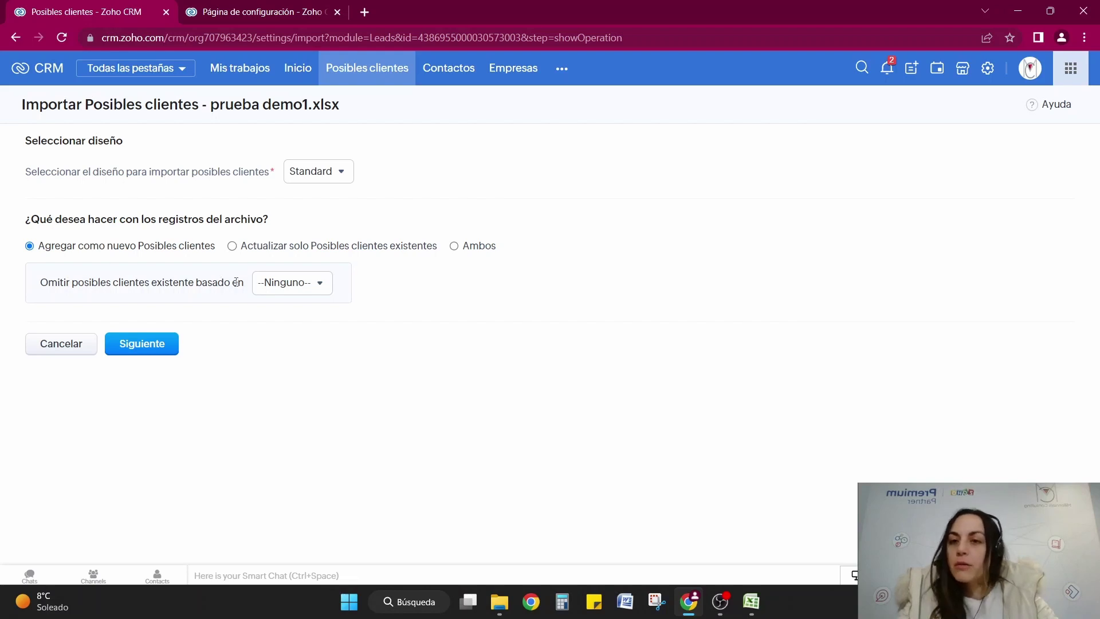
{"action": "left_click", "coordinate": [319, 284]}
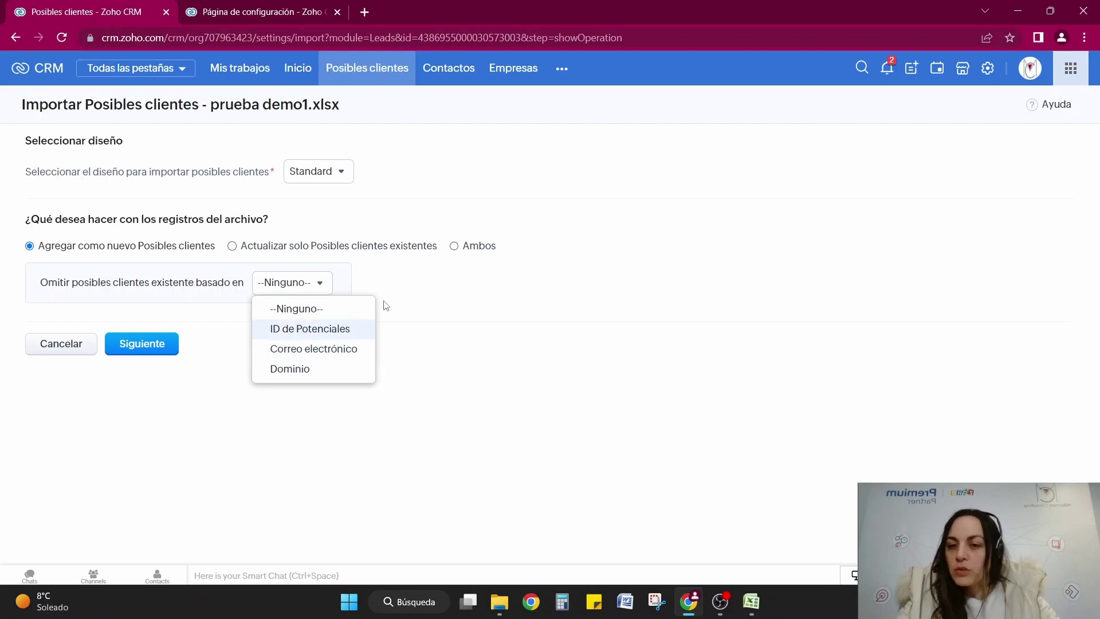
{"action": "left_click", "coordinate": [417, 302]}
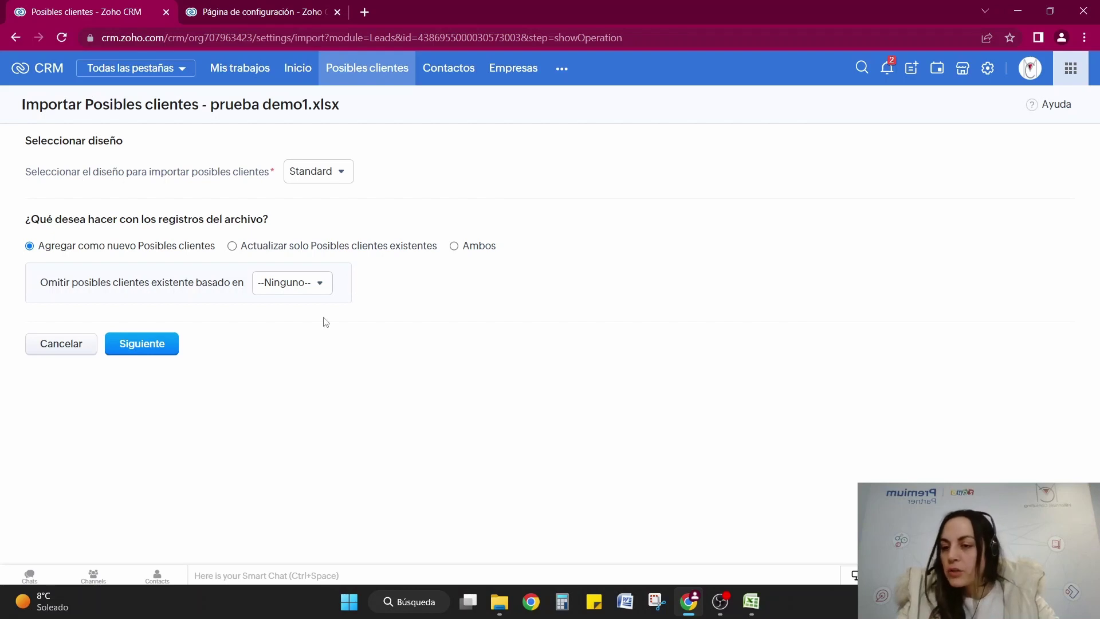
{"action": "left_click", "coordinate": [148, 349]}
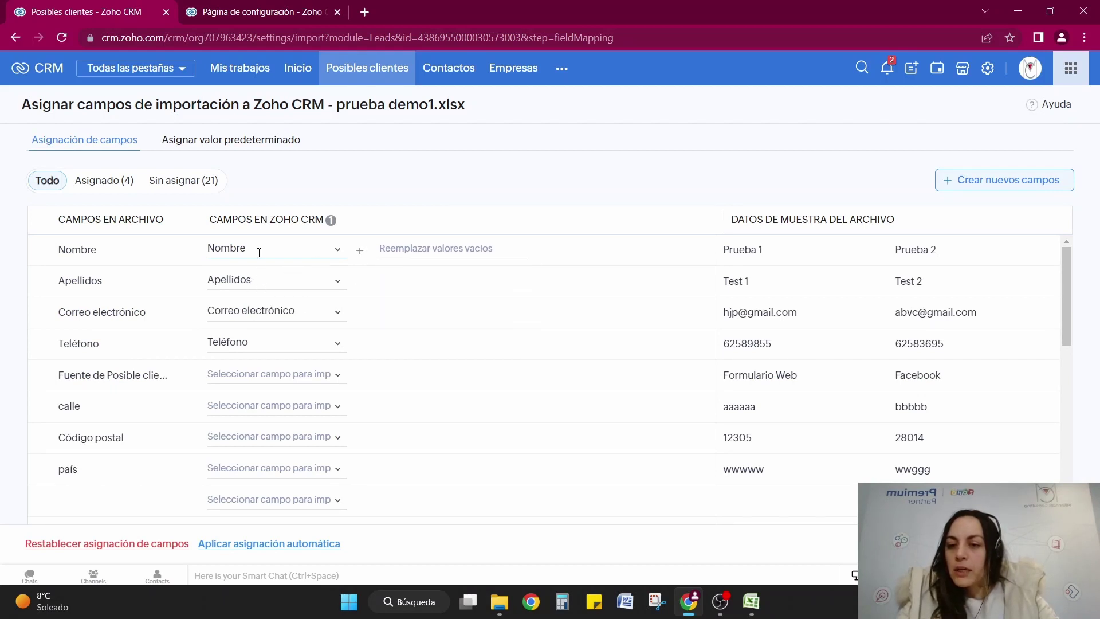
Step: Map the lead source, calle, Código postal and país columns to Fuente de Posible cliente, Calle, Código postal, País
{"action": "scroll", "coordinate": [278, 299], "scroll_direction": "down", "scroll_amount": 1}
{"action": "left_click", "coordinate": [268, 304]}
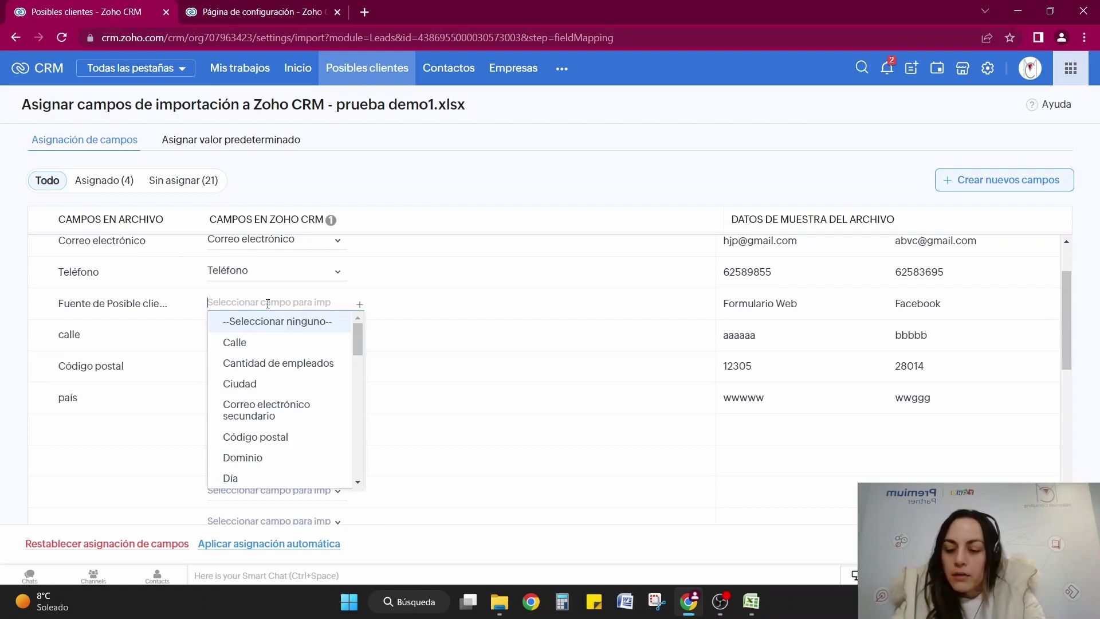
{"action": "type", "text": "fuent"}
{"action": "left_click", "coordinate": [267, 320]}
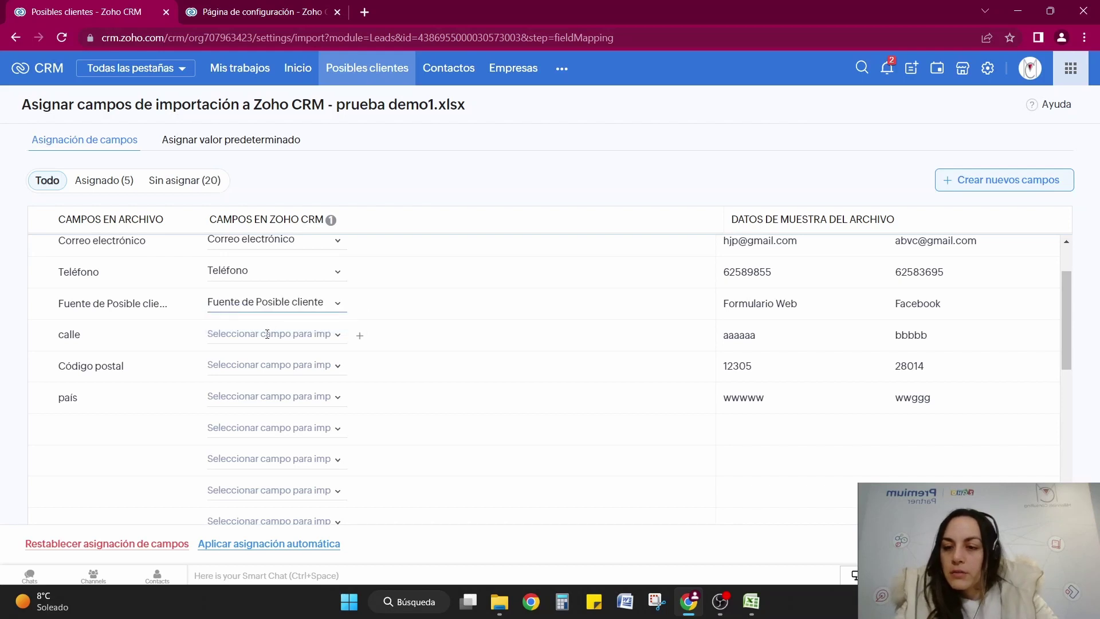
{"action": "left_click", "coordinate": [267, 334]}
{"action": "type", "text": "call"}
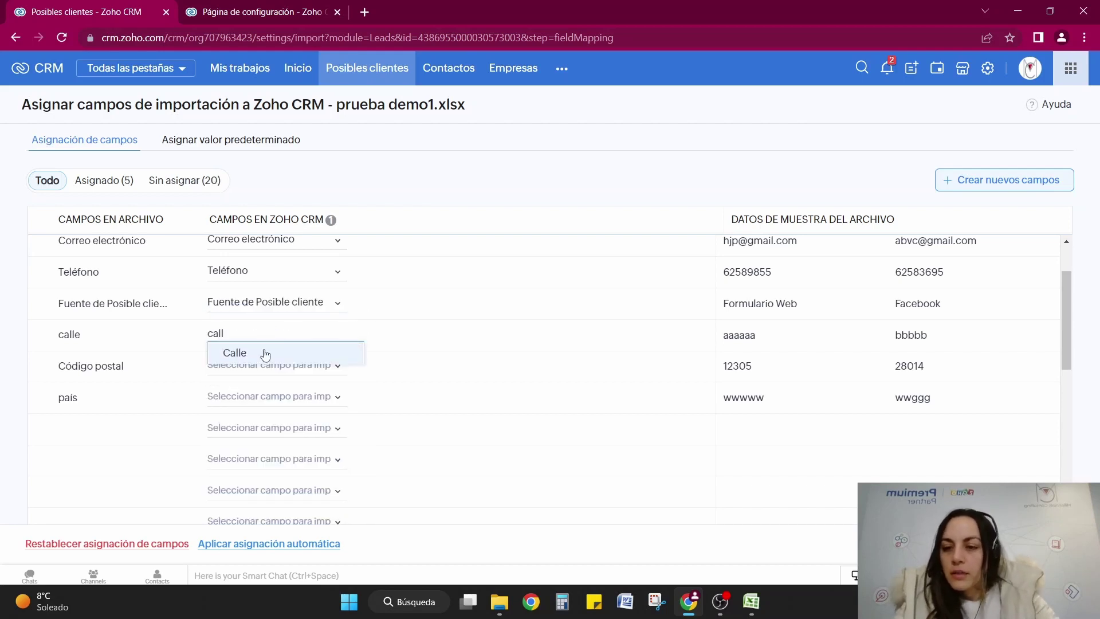
{"action": "left_click", "coordinate": [265, 354]}
{"action": "left_click", "coordinate": [222, 366]}
{"action": "type", "text": "c"}
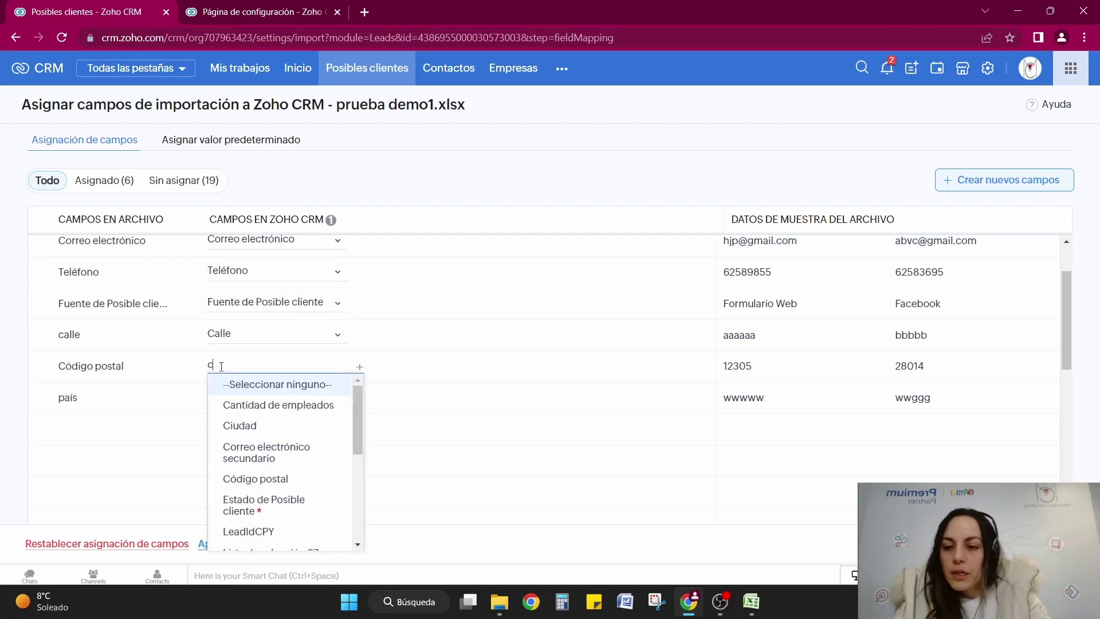
{"action": "type", "text": "ó"}
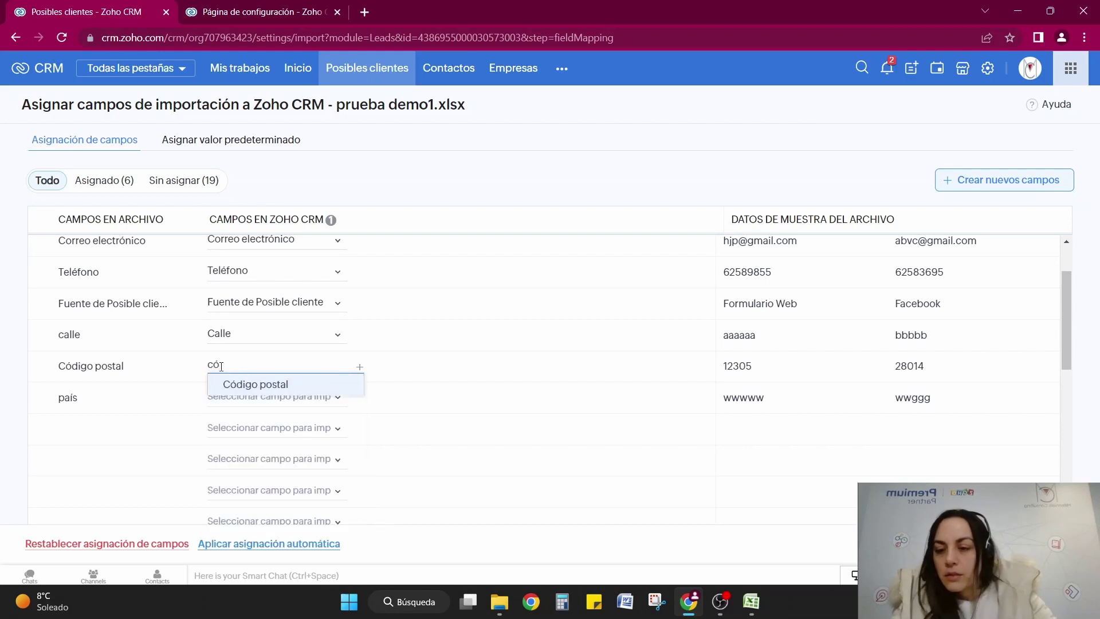
{"action": "left_click", "coordinate": [246, 383]}
{"action": "left_click", "coordinate": [249, 396]}
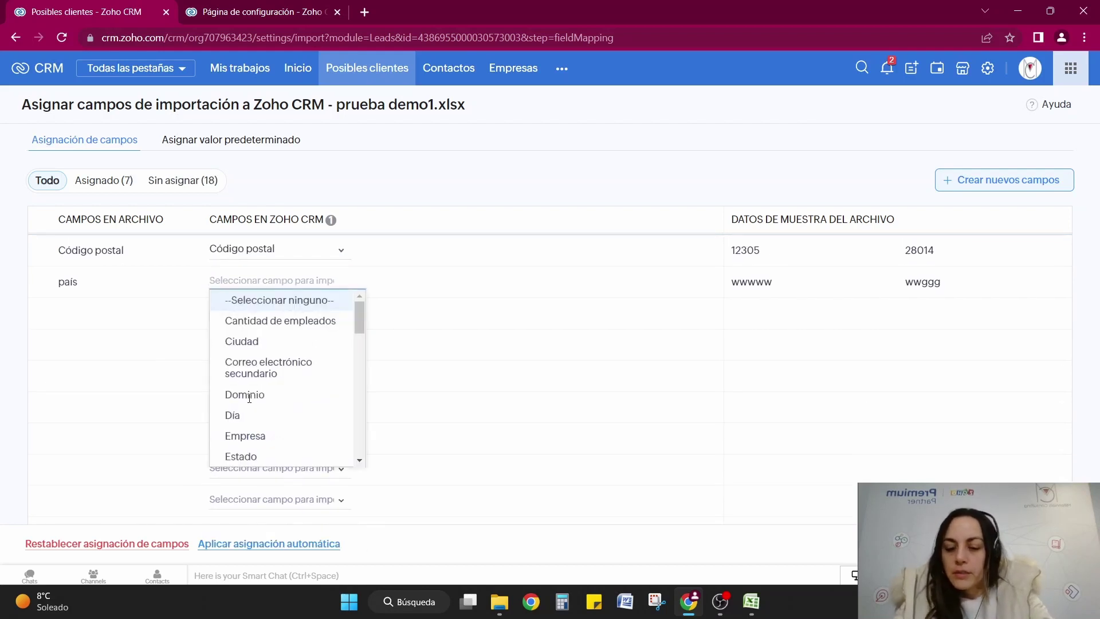
{"action": "type", "text": "pa"}
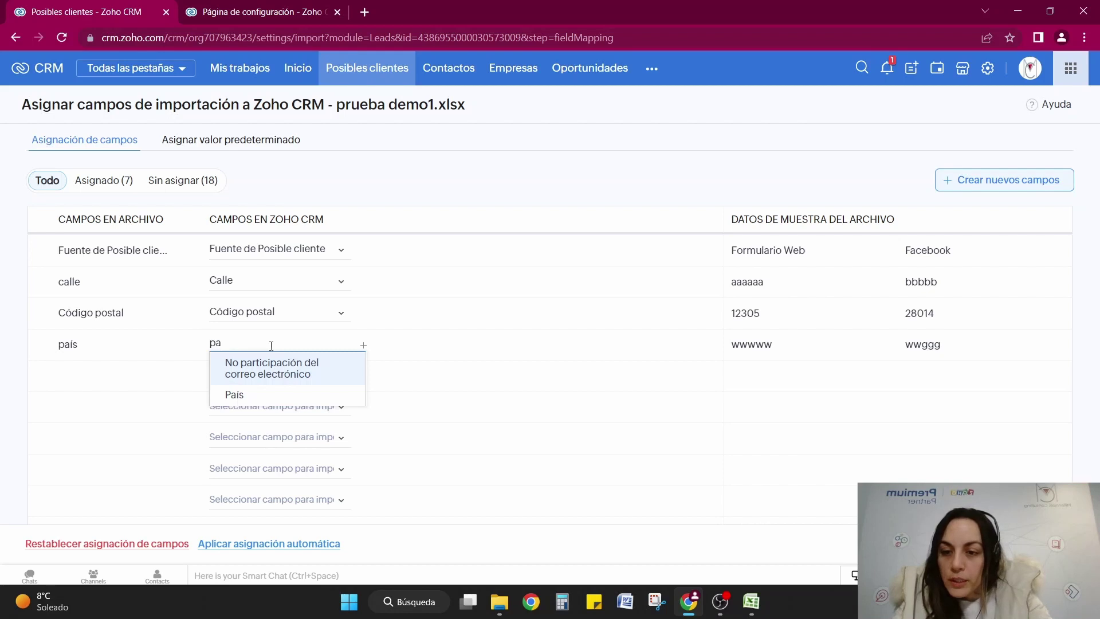
{"action": "left_click", "coordinate": [241, 395]}
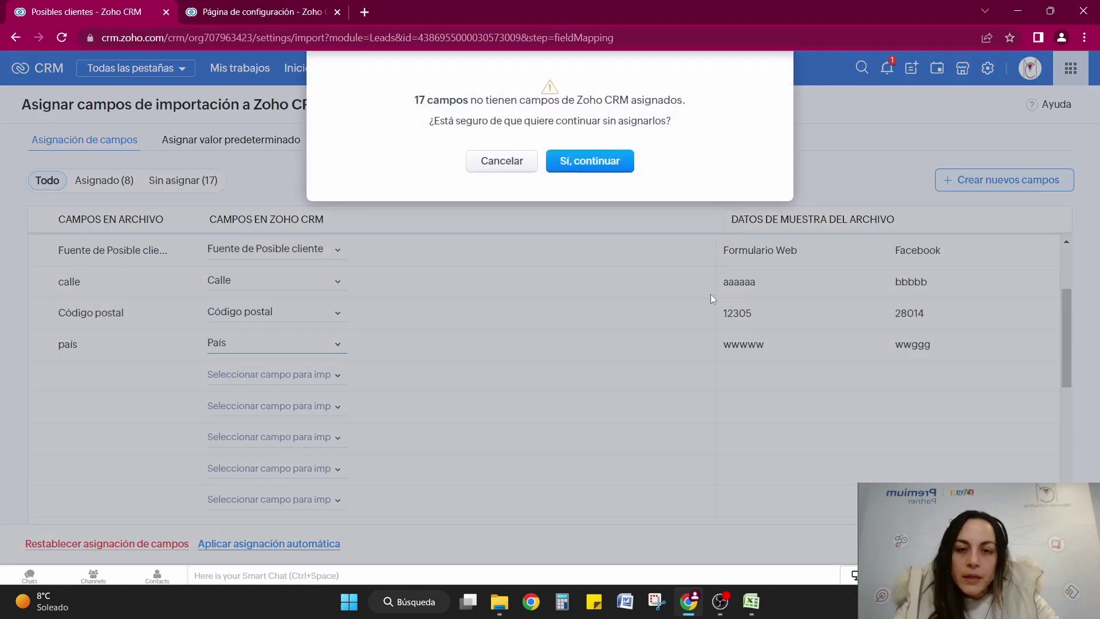
Step: Continue past the unassigned-fields warning and finish without assignment rules or tasks, acknowledging the scheduled import
{"action": "left_click", "coordinate": [611, 167]}
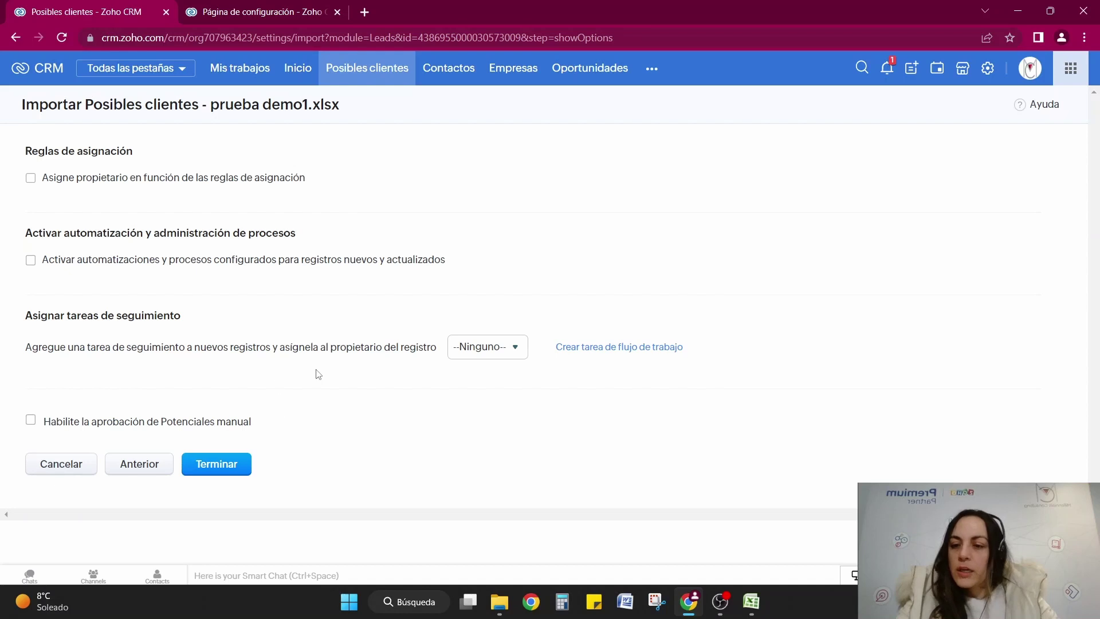
{"action": "left_click", "coordinate": [220, 469]}
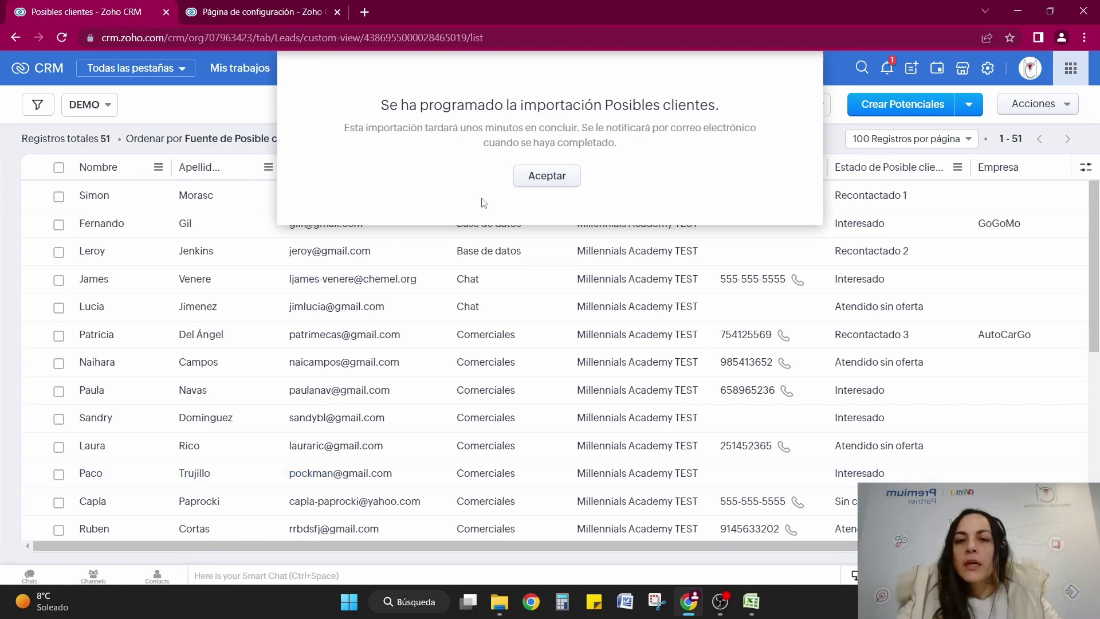
{"action": "left_click", "coordinate": [551, 181]}
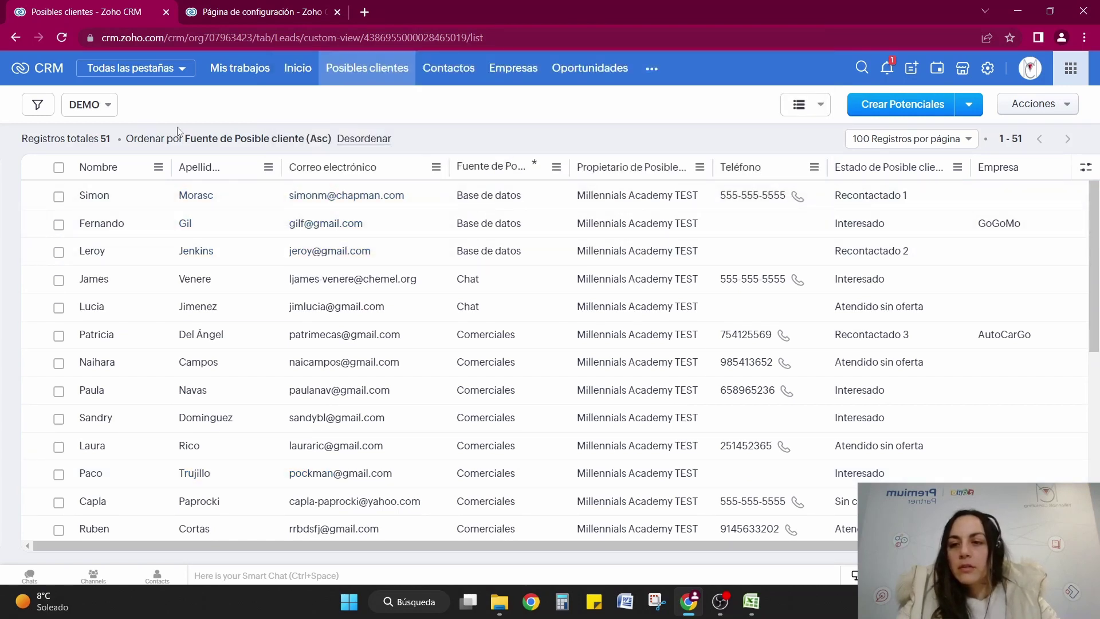
Step: Switch the leads list to the public view Todos los Posibles clientes, showing 84 records
{"action": "left_click", "coordinate": [109, 109]}
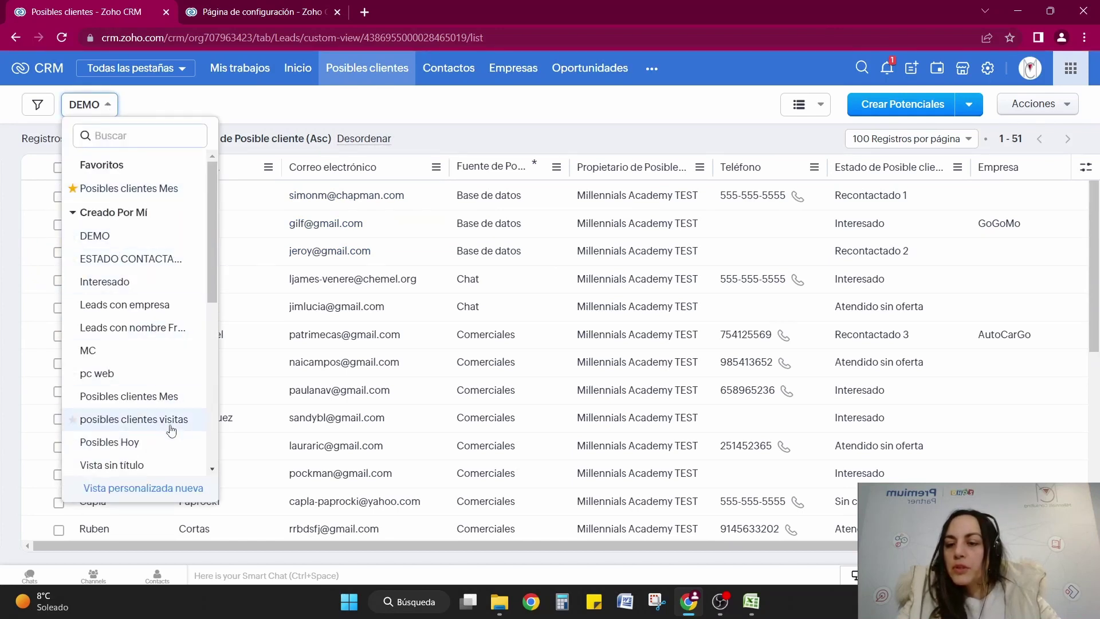
{"action": "left_click", "coordinate": [109, 105]}
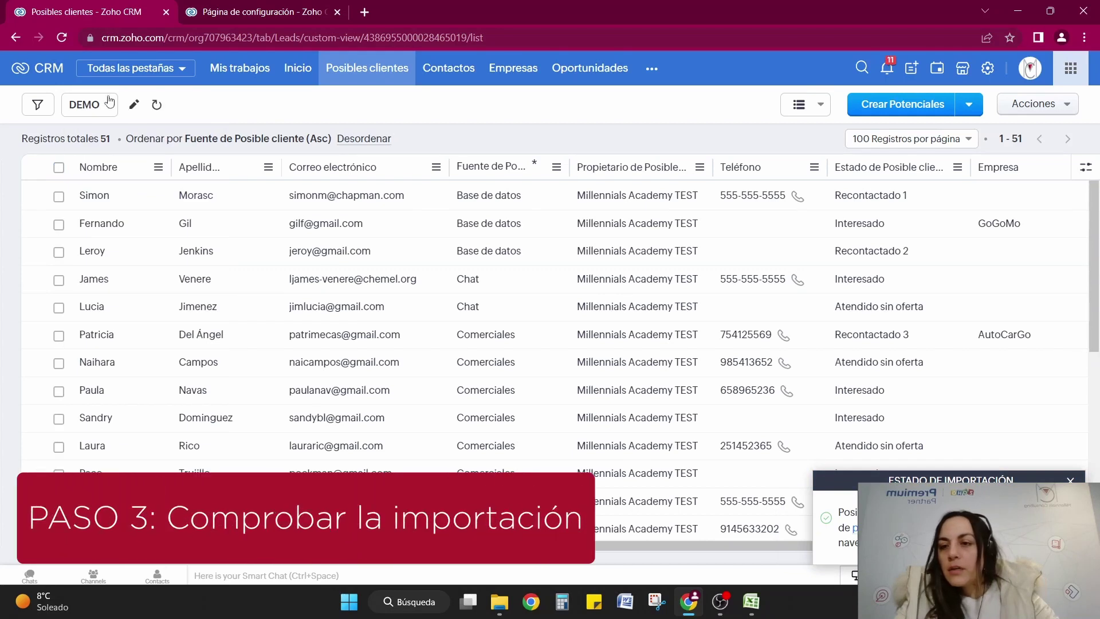
{"action": "left_click", "coordinate": [109, 105]}
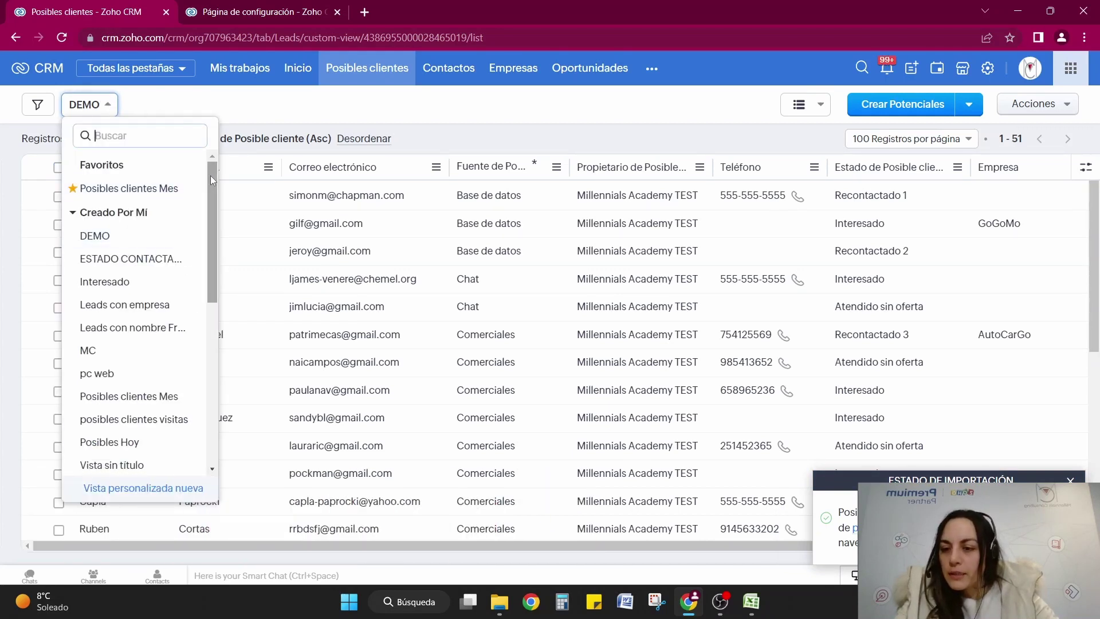
{"action": "left_click_drag", "start_coordinate": [212, 179], "coordinate": [212, 277]}
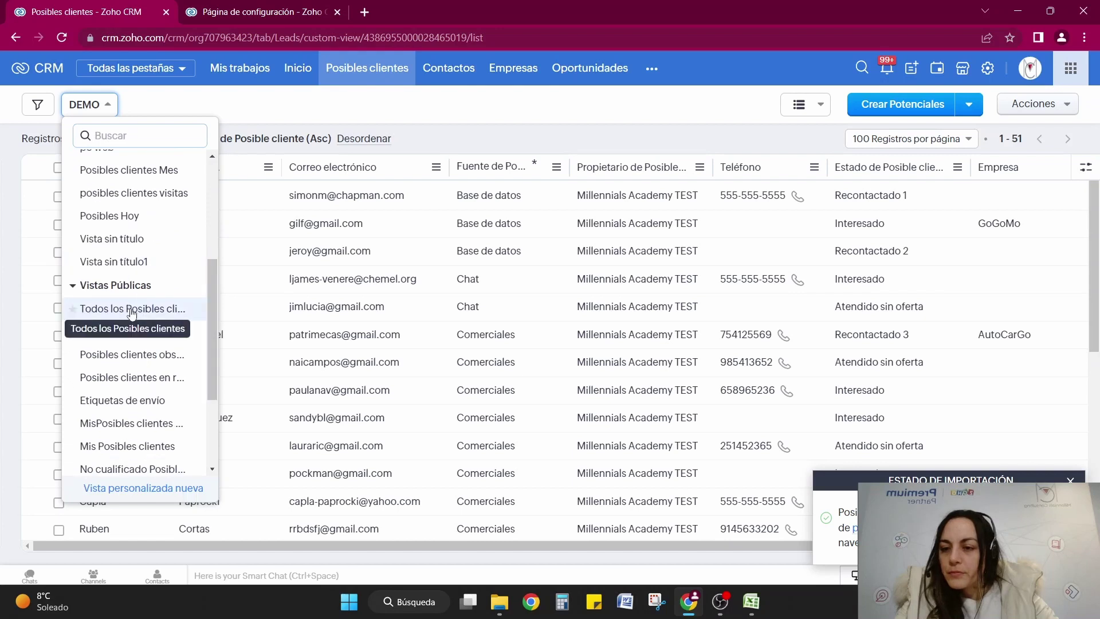
{"action": "left_click", "coordinate": [131, 309]}
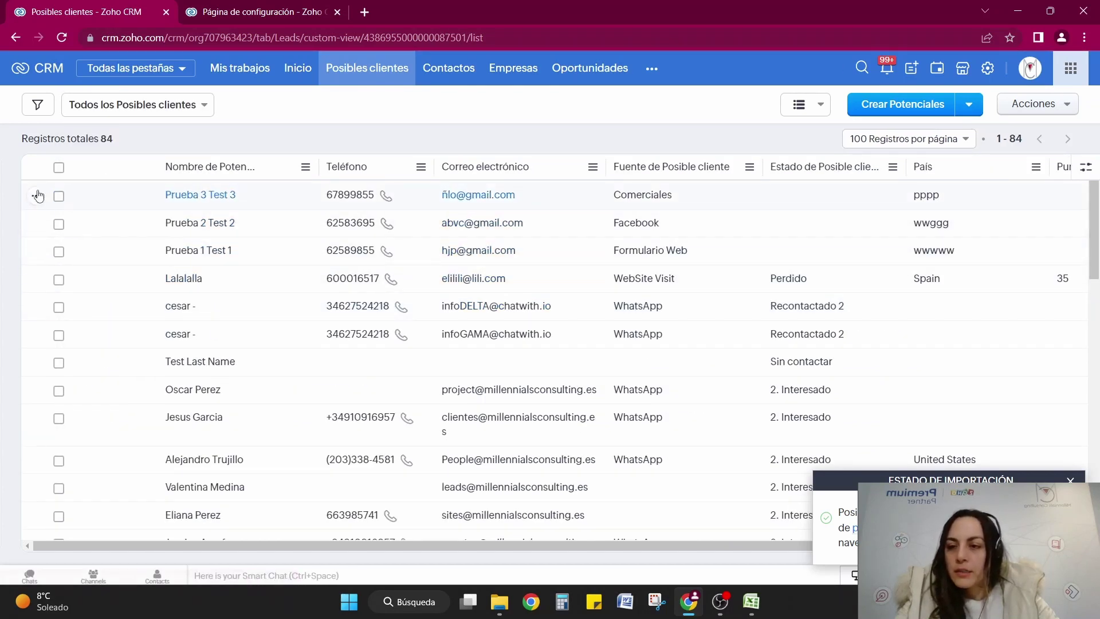
Step: Select the three imported Prueba test leads at the top of the list
{"action": "left_click", "coordinate": [59, 196]}
{"action": "left_click", "coordinate": [59, 223]}
{"action": "left_click", "coordinate": [59, 251]}
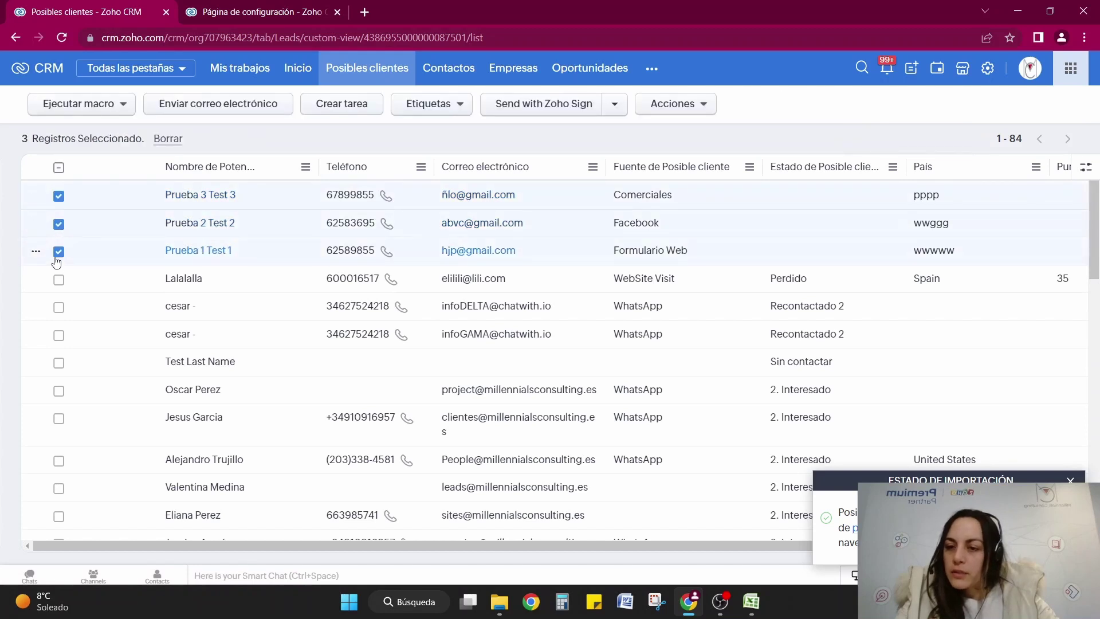